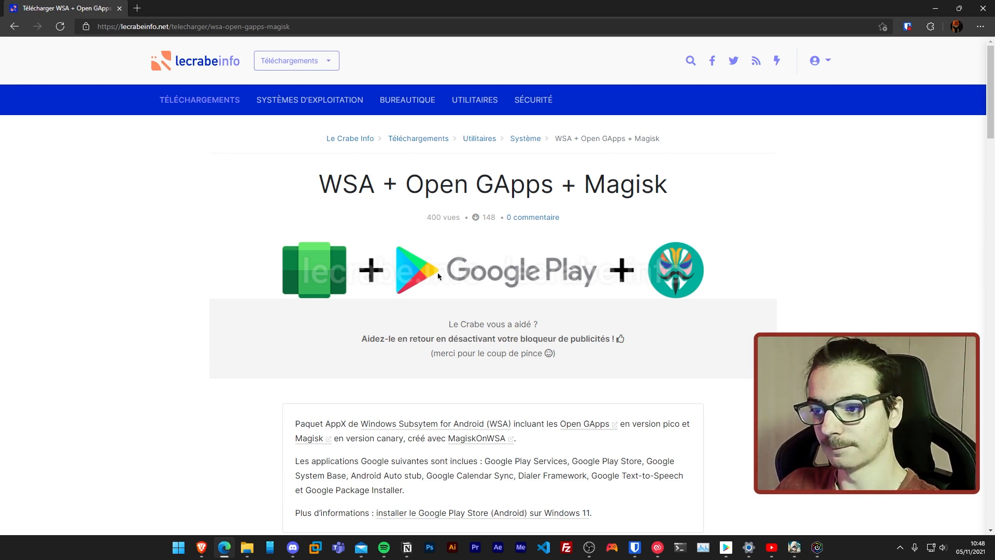
Complete the download page's security check with the characters shown in its image, and download the WSA + Open GApps + Magisk package.
scroll(438, 276, "down", 4)
scroll(399, 259, "down", 10)
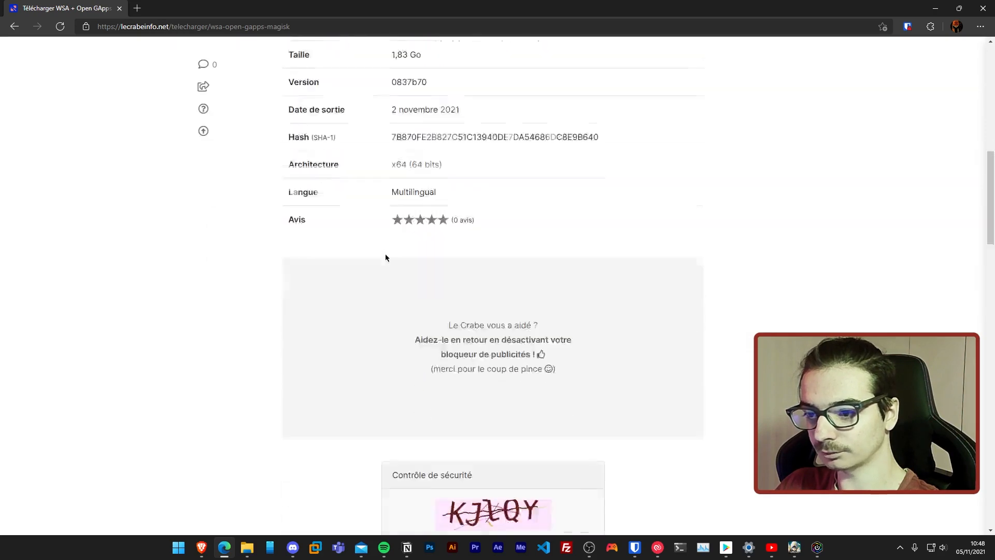
scroll(389, 255, "down", 1)
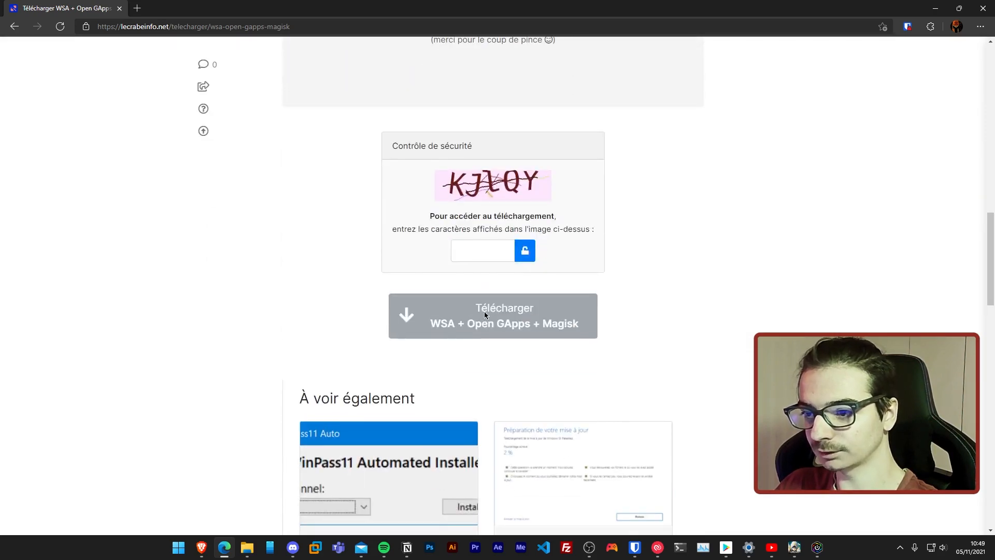
left_click(492, 254)
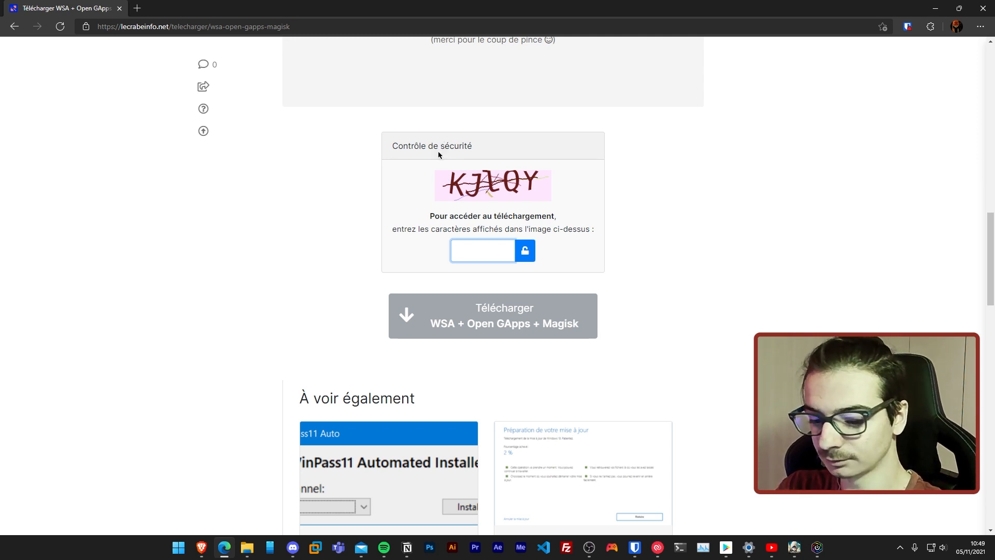
type("kjlqy")
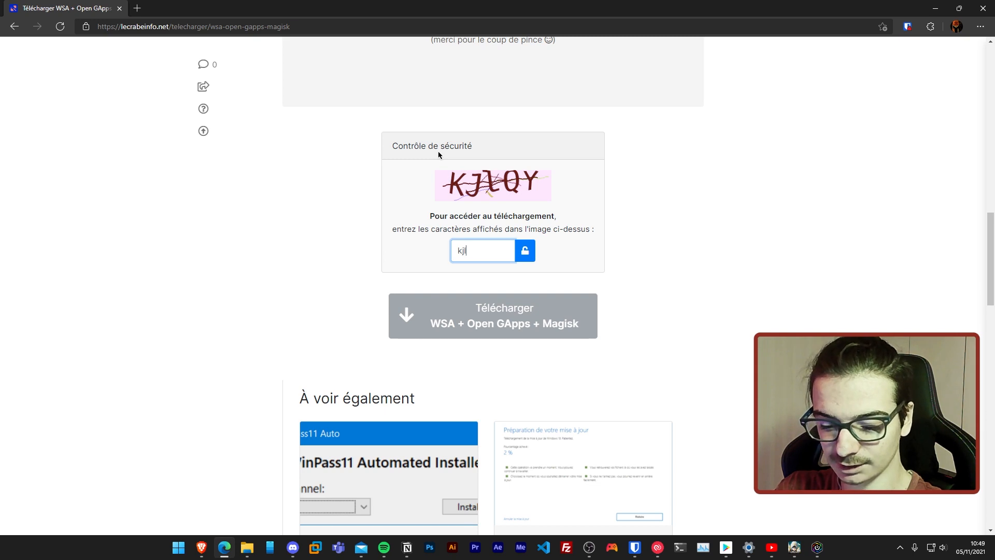
left_click(527, 251)
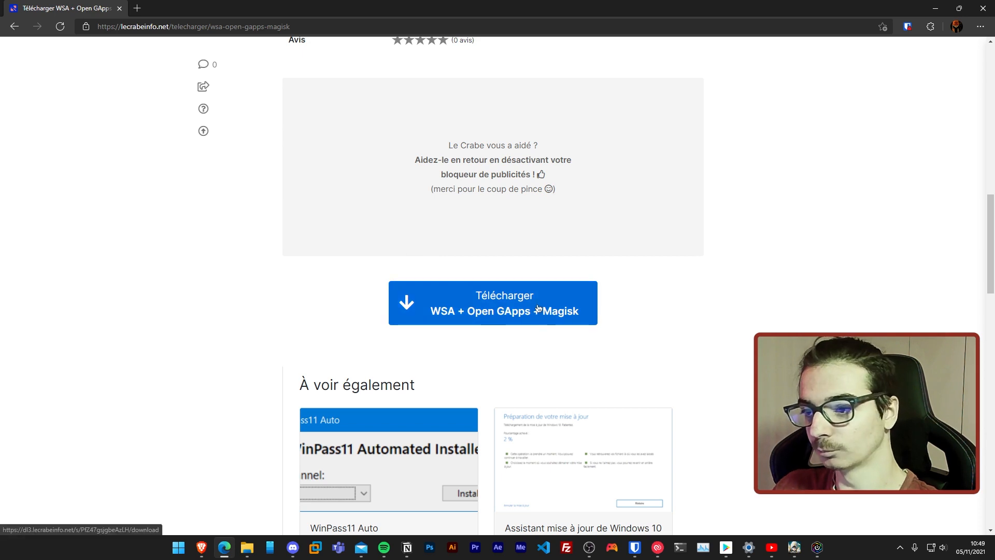
left_click(514, 307)
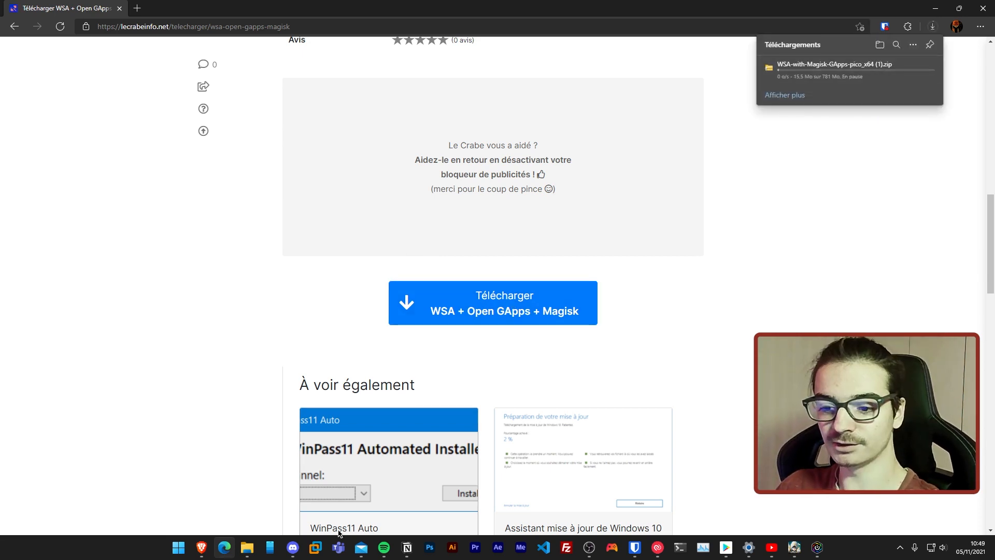
Switch to File Explorer and locate WSA-with-Magisk-GApps-pico_x64.zip in the Téléchargements folder.
left_click(247, 546)
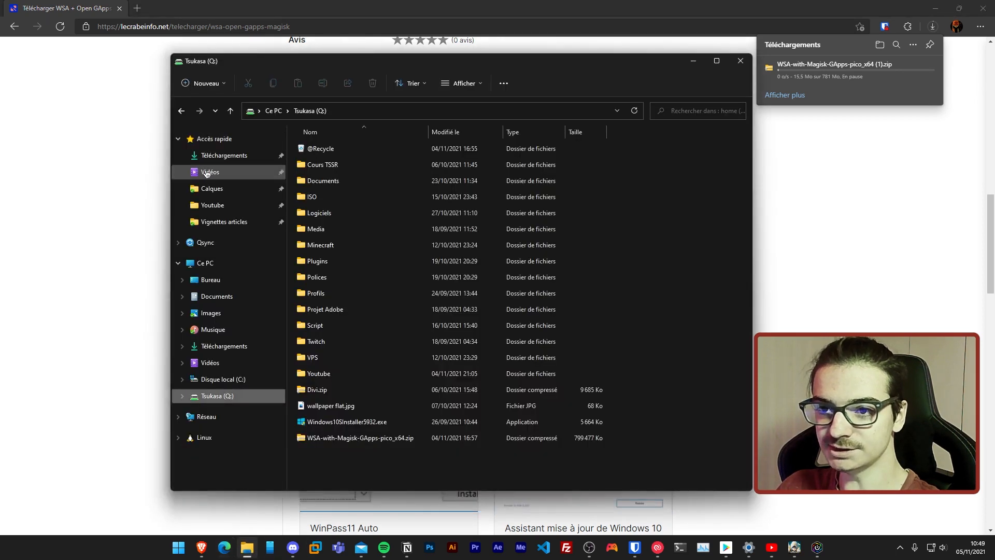
left_click(218, 155)
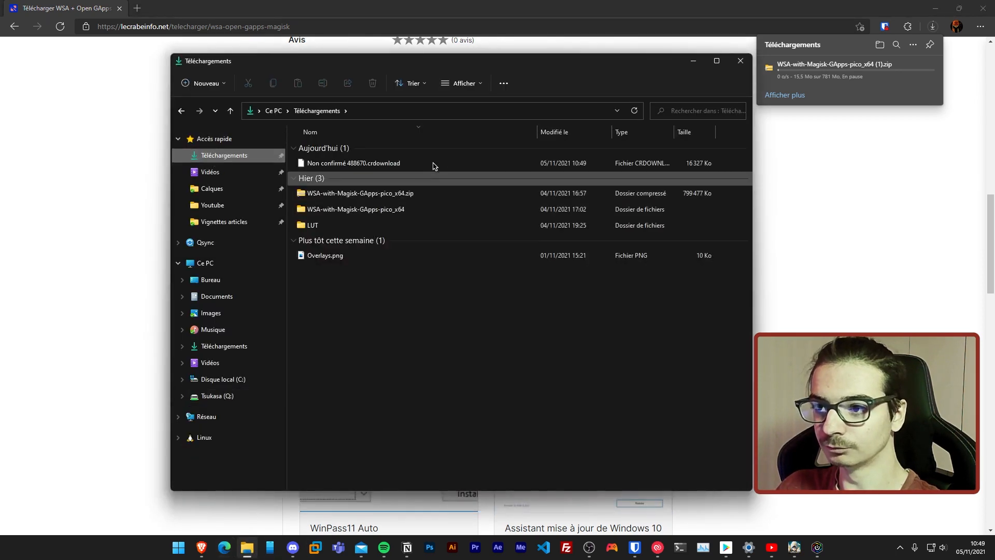
left_click(361, 192)
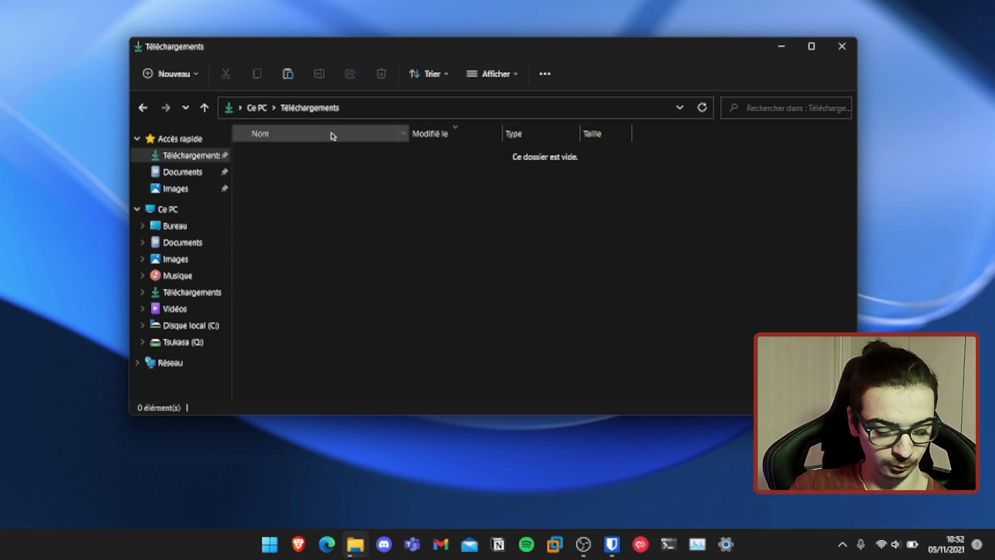
Switch to Windows Settings and search the installed applications list for "WSA".
key("super+i")
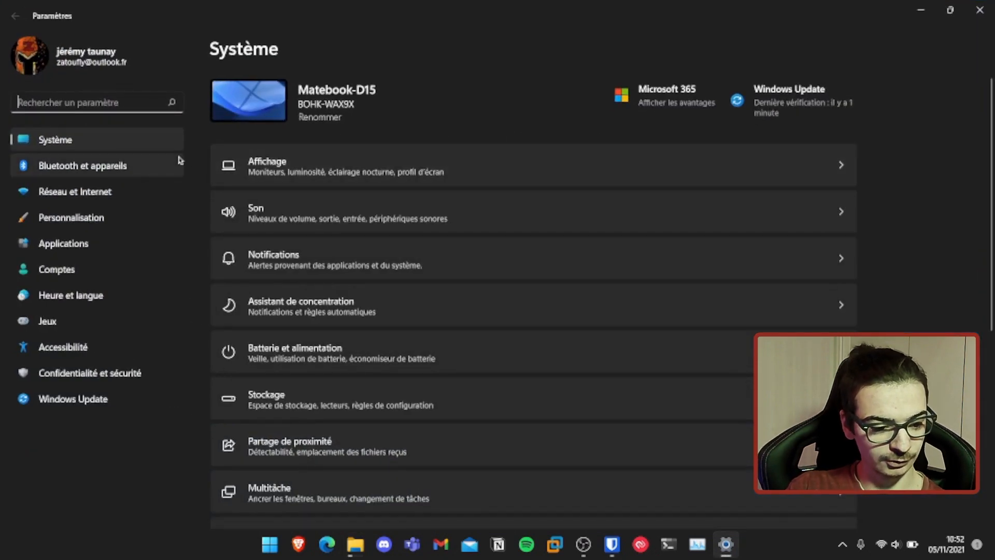
left_click(79, 236)
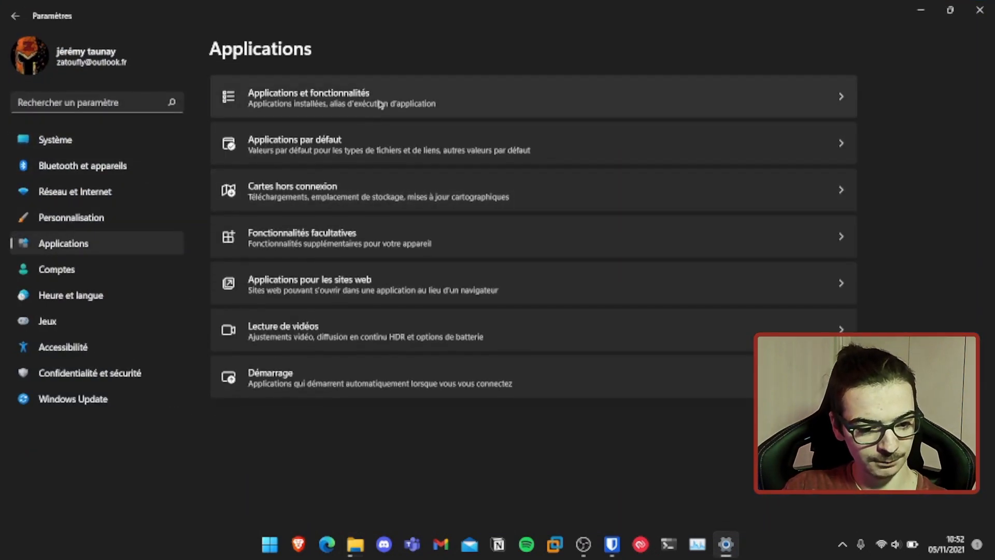
left_click(382, 100)
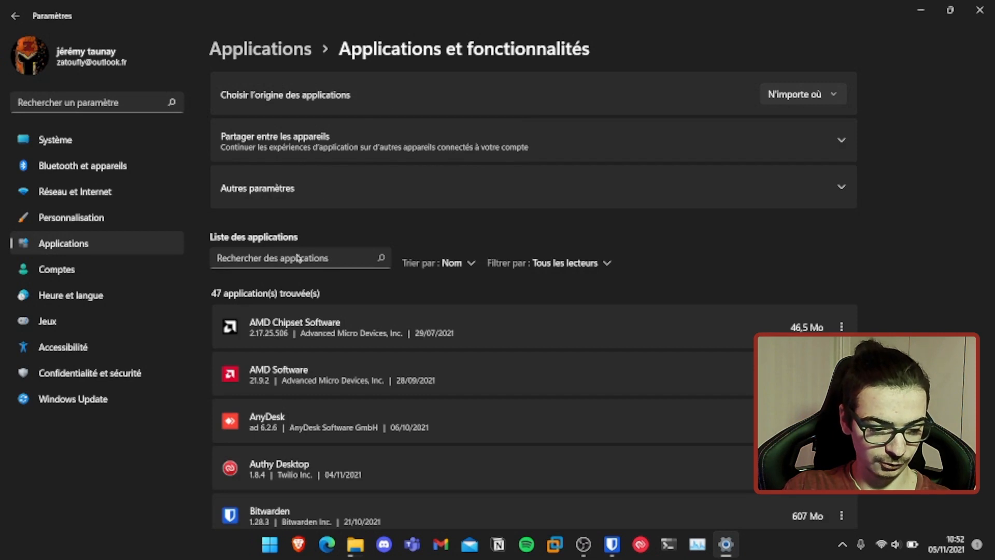
left_click(298, 257)
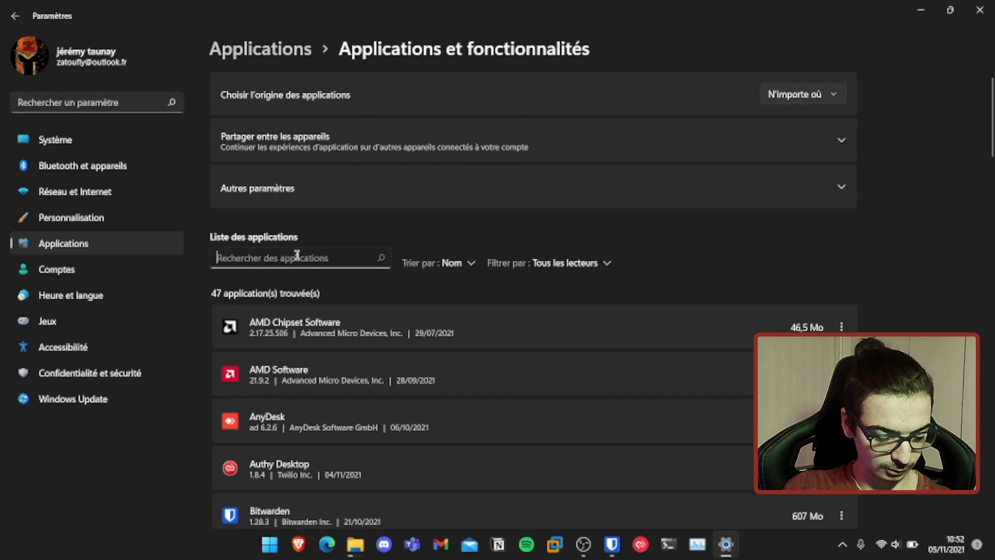
type("WSA")
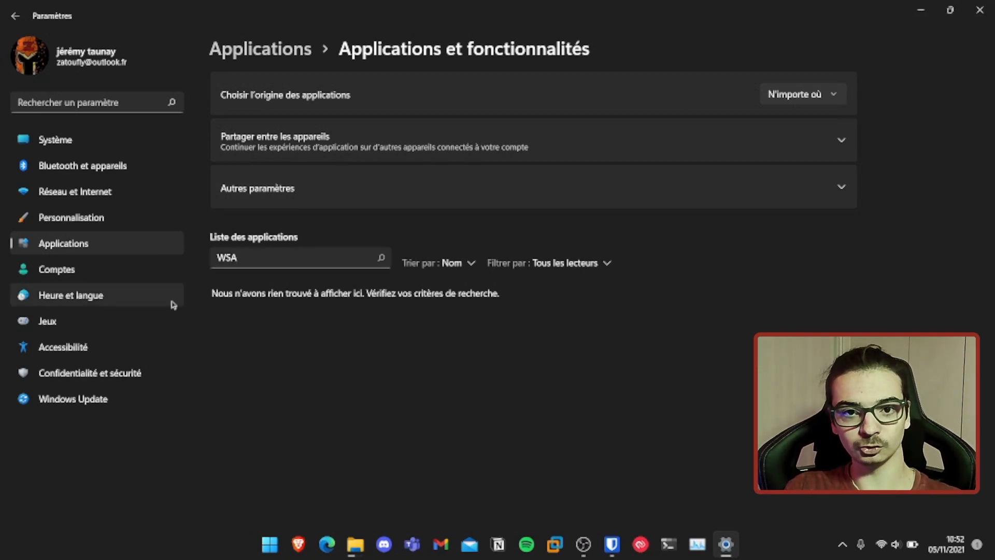
Enable Mode développeur in the Espace développeurs privacy and security settings, accept the confirmation, and close Settings.
left_click(93, 374)
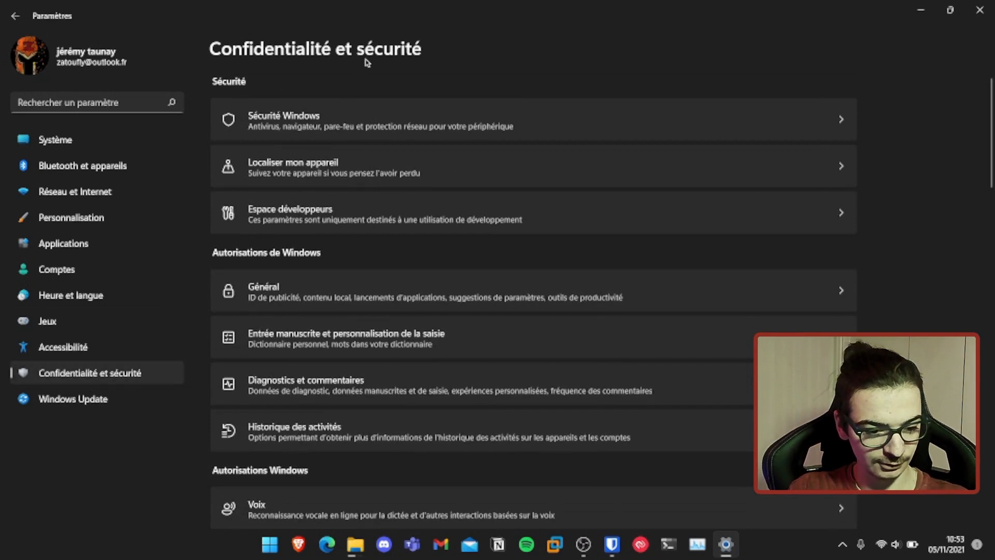
left_click(335, 217)
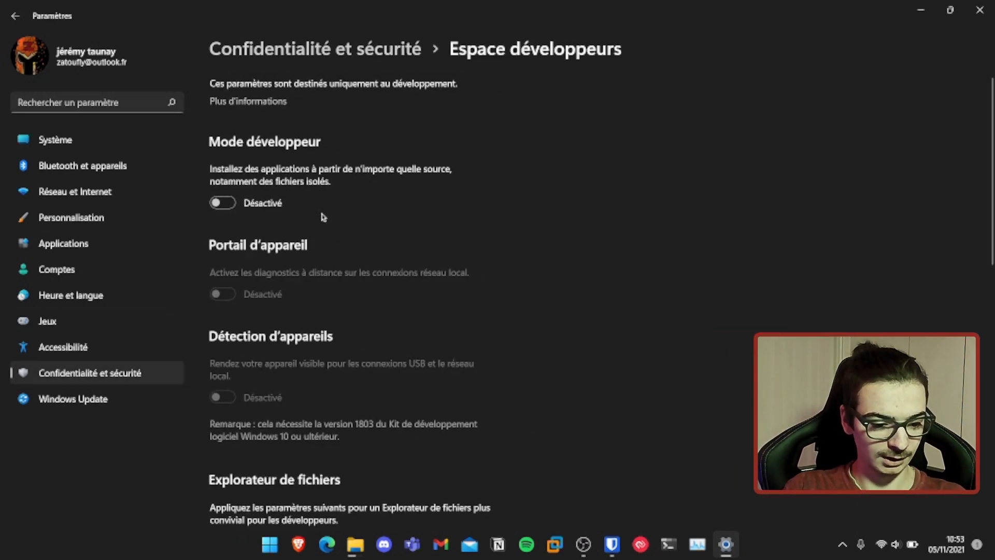
left_click(218, 203)
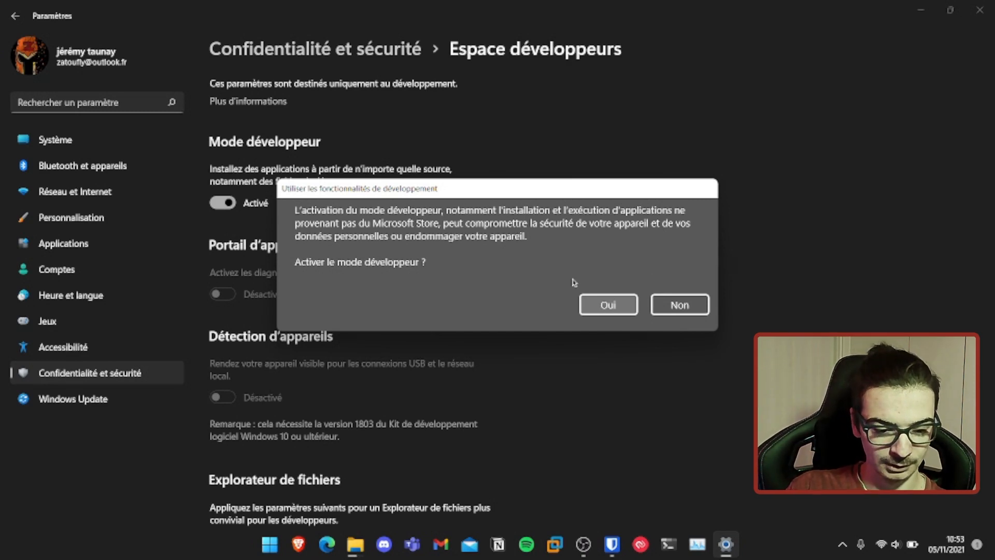
left_click(615, 306)
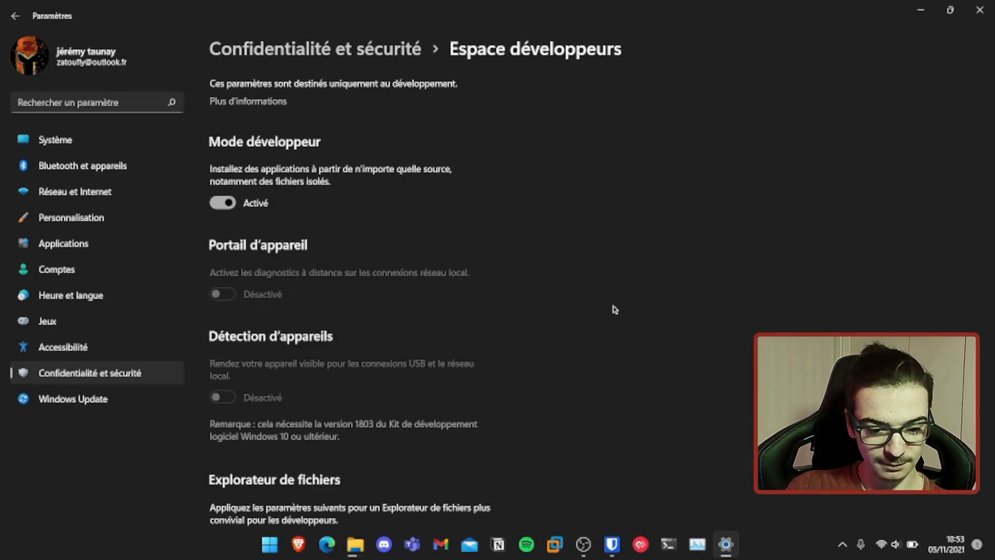
left_click(973, 7)
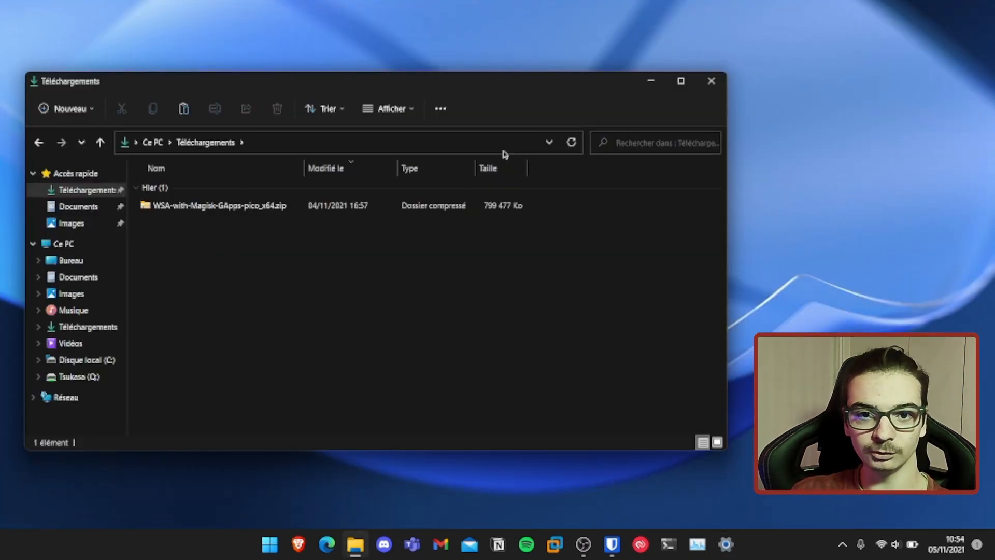
Extract WSA-with-Magisk-GApps-pico_x64.zip to the proposed destination in the downloads folder and close the extracted folder's window.
left_click(191, 208)
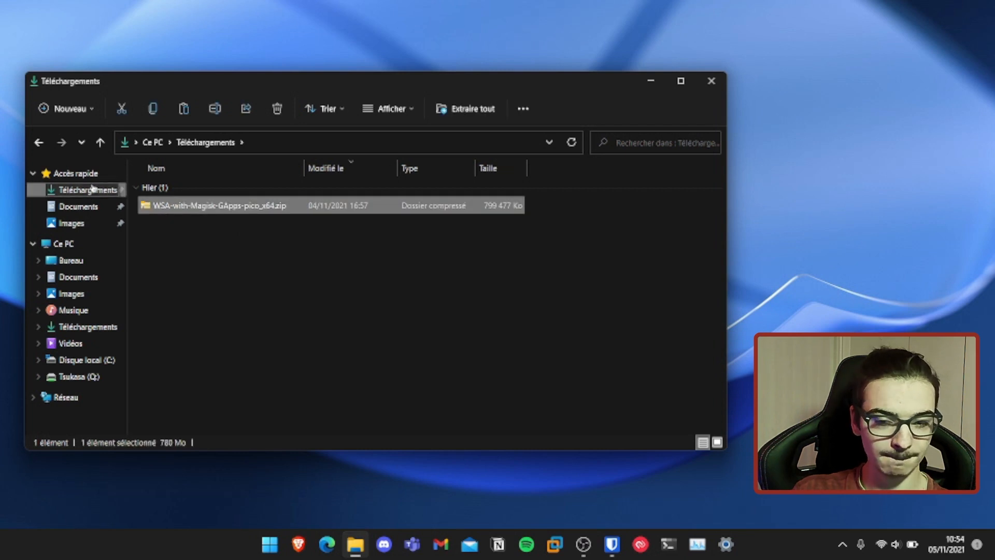
left_click(456, 109)
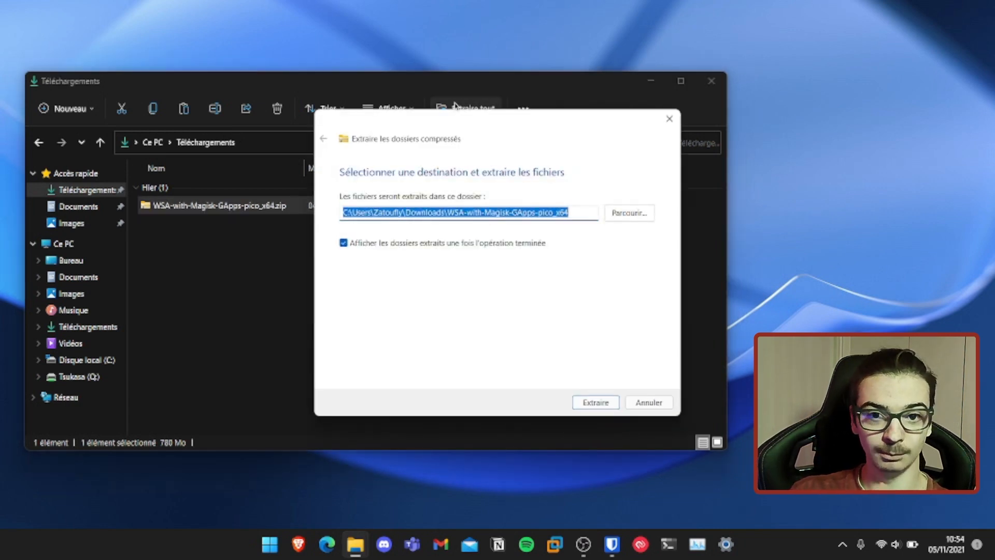
left_click(596, 403)
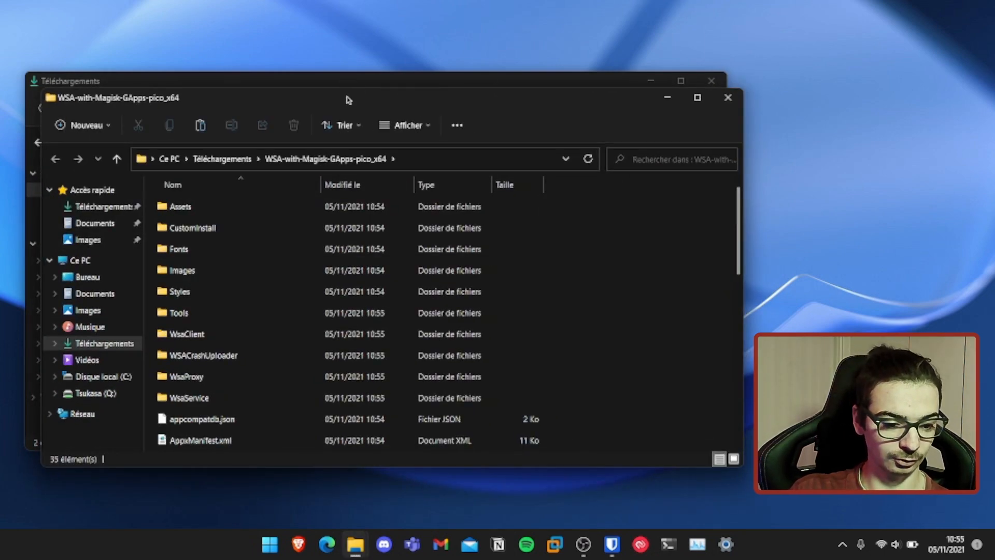
left_click(727, 98)
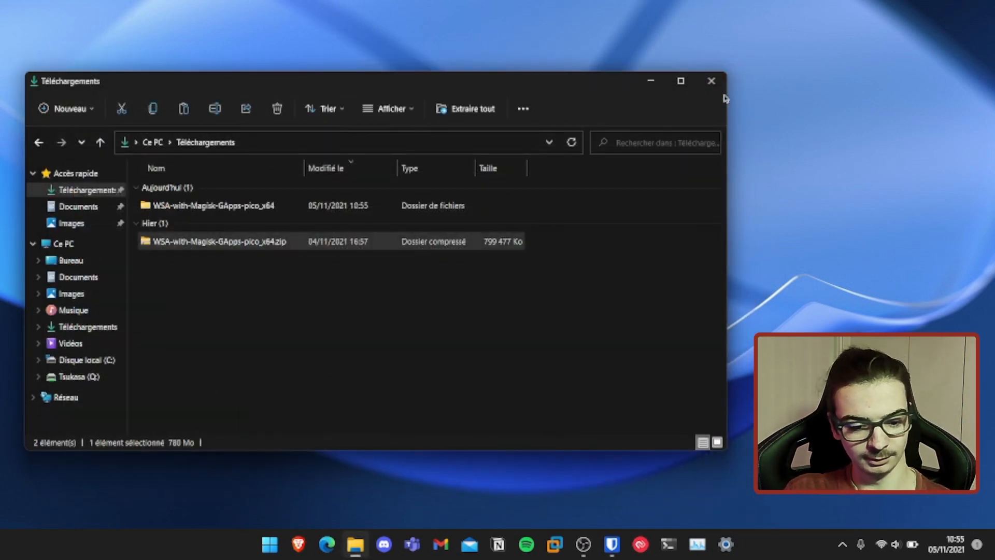
Delete the WSA-with-Magisk-GApps-pico_x64.zip archive from the Téléchargements folder.
left_click(456, 270)
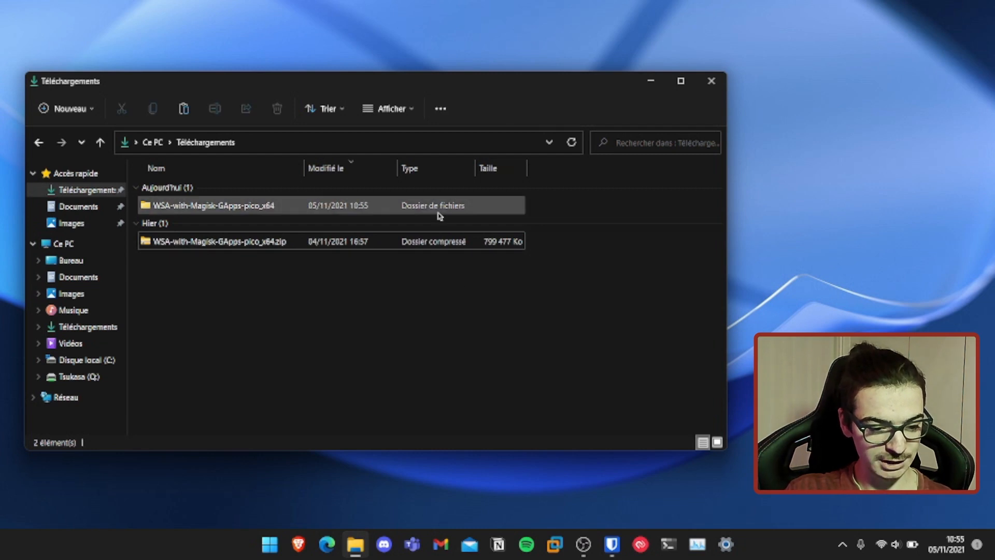
left_click(425, 241)
key("Delete")
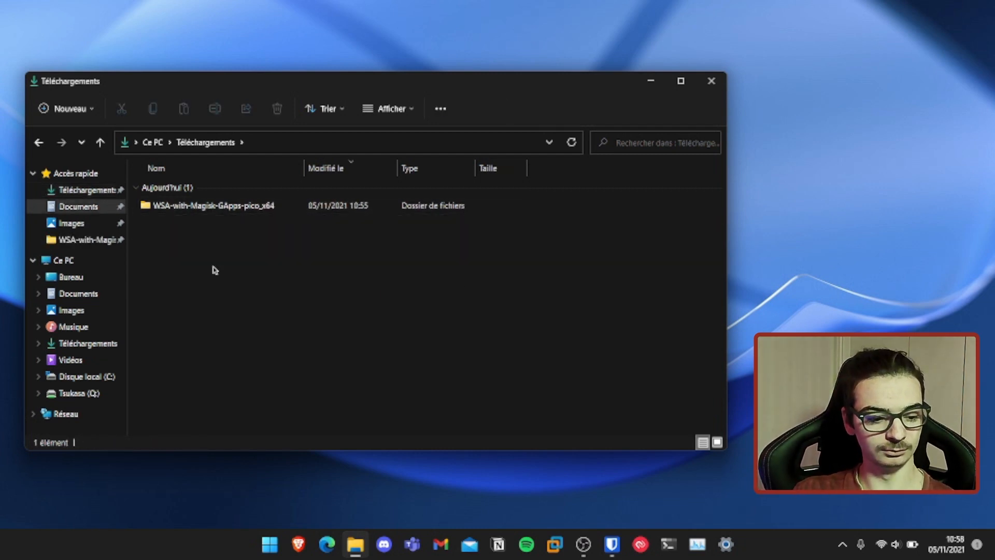
Run Install.ps1 from the extracted WSA-with-Magisk-GApps-pico_x64 folder with PowerShell, accepting the security warning.
double_click(272, 205)
left_click(274, 206)
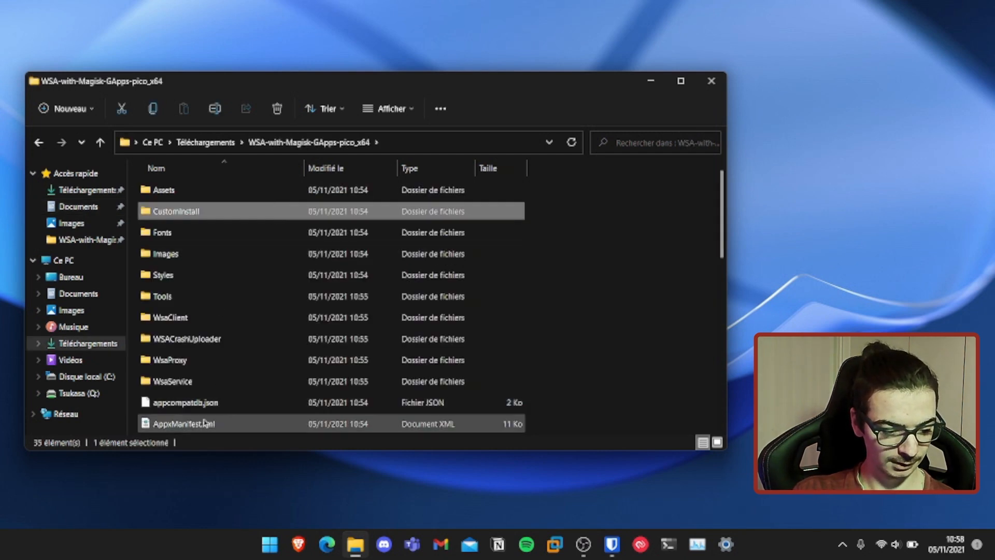
scroll(207, 409, "down", 2)
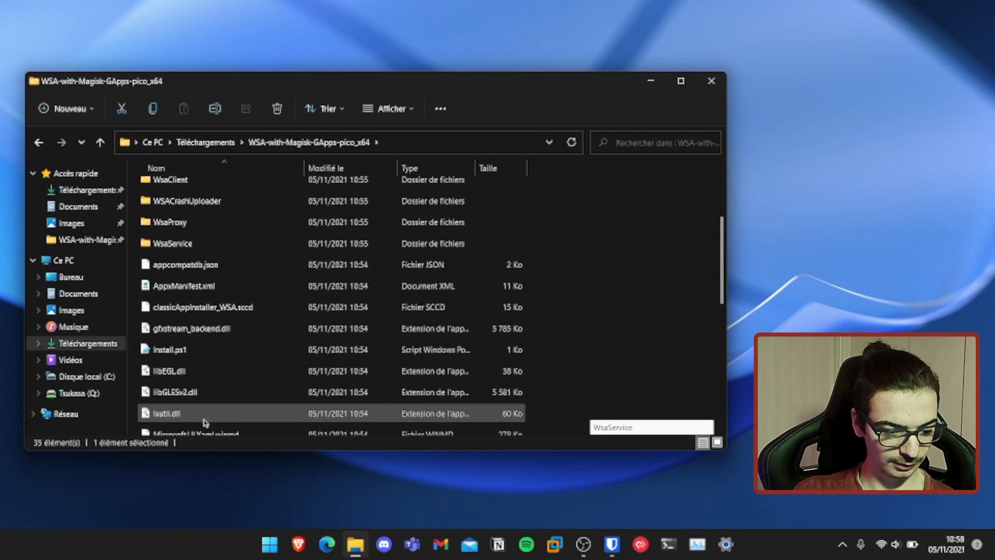
left_click(229, 347)
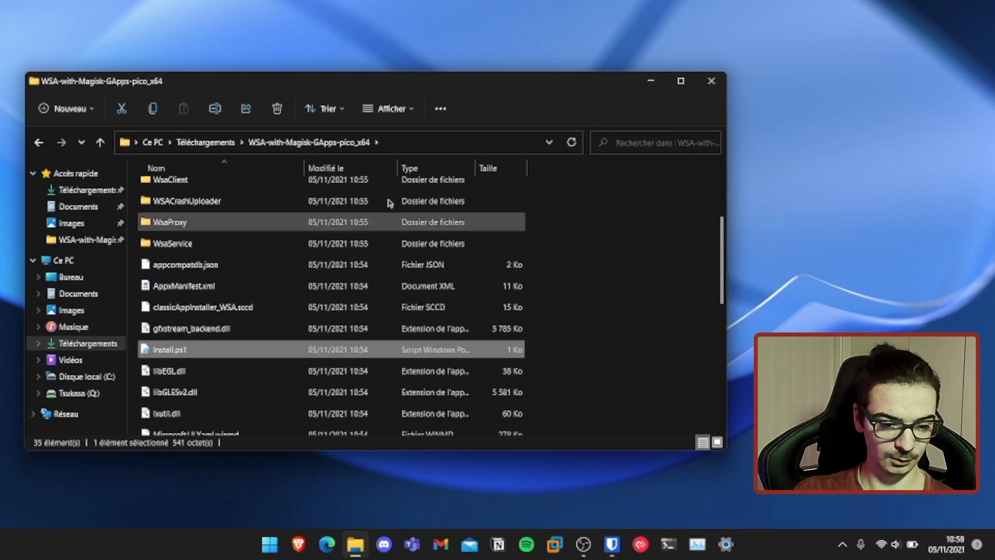
right_click(303, 350)
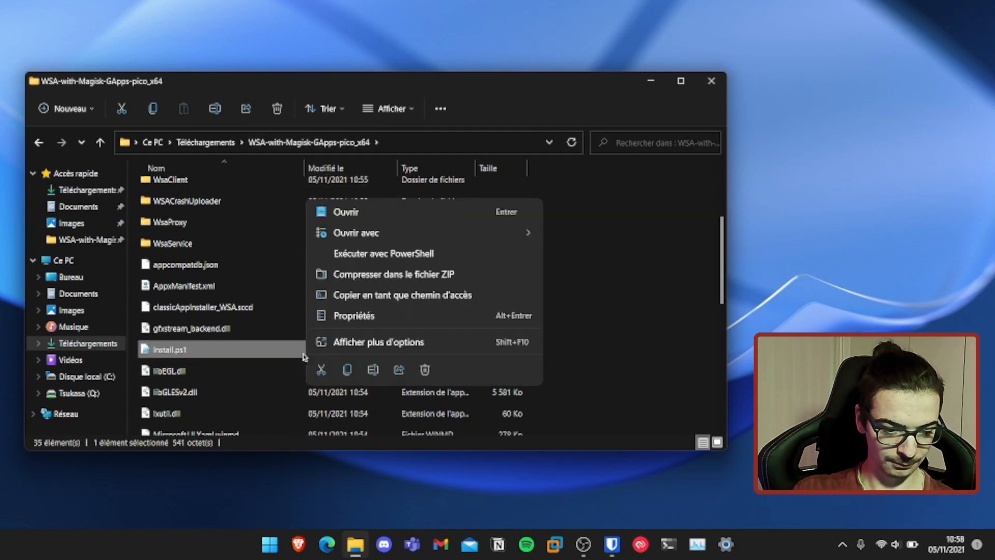
left_click(402, 256)
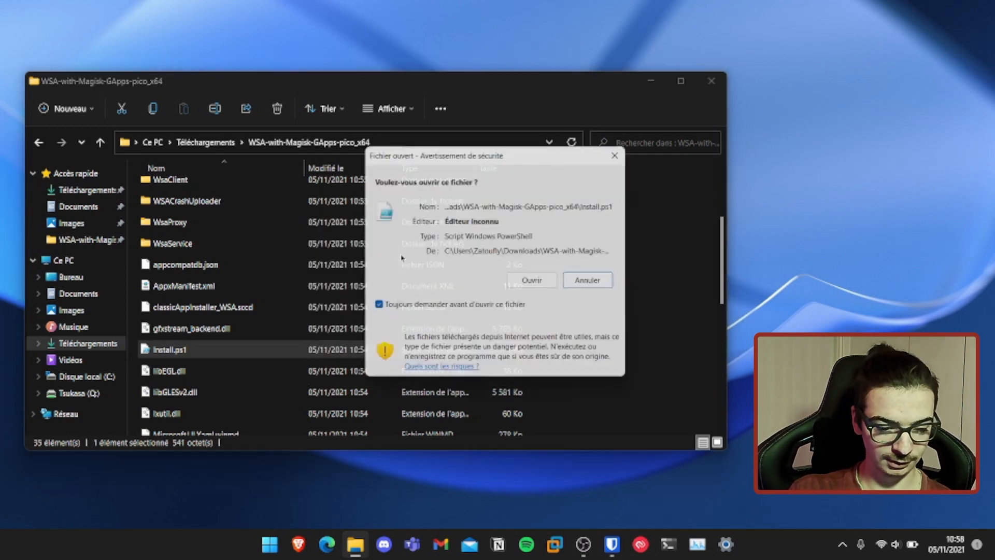
left_click(536, 283)
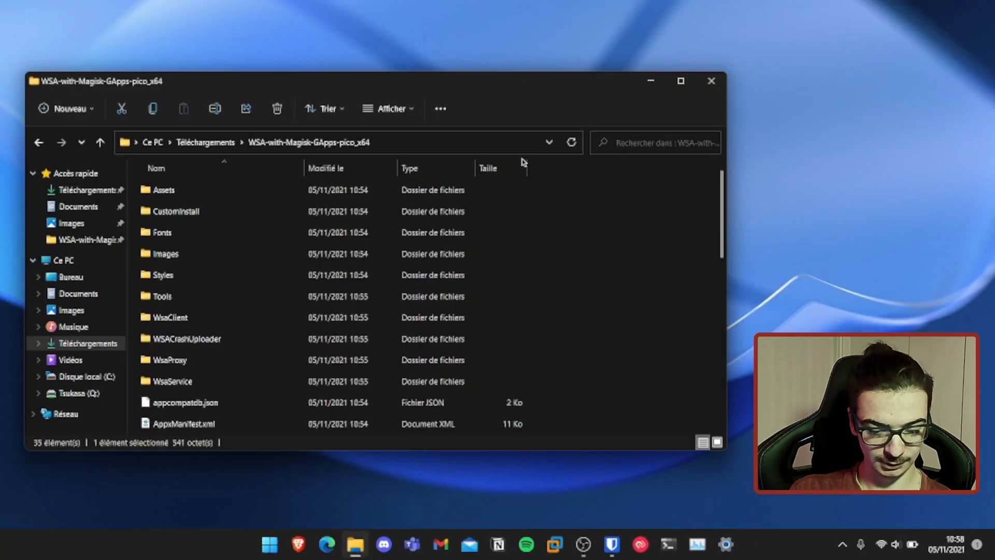
Search Windows for "Windows Sub" and open the Windows Subsystem for Android application.
key("super")
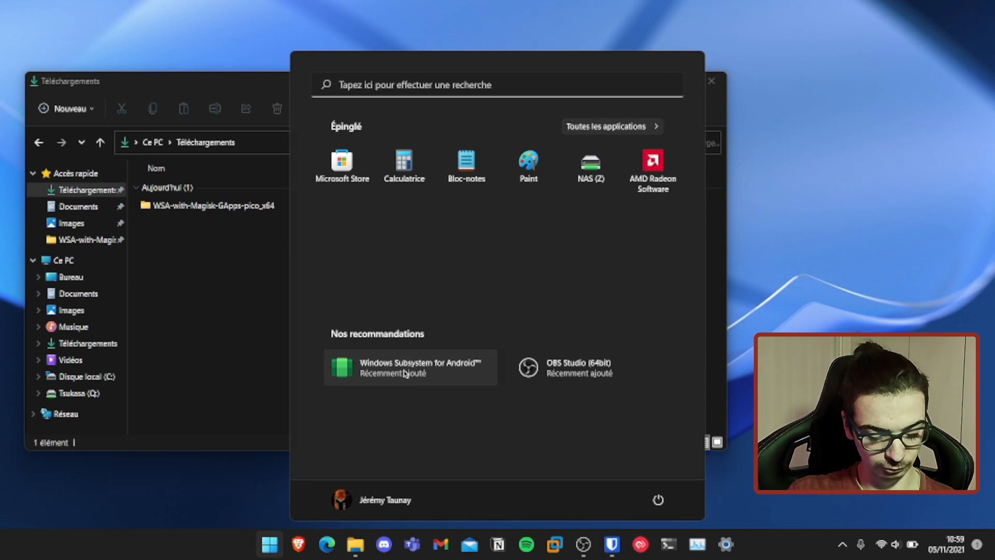
type("Windows")
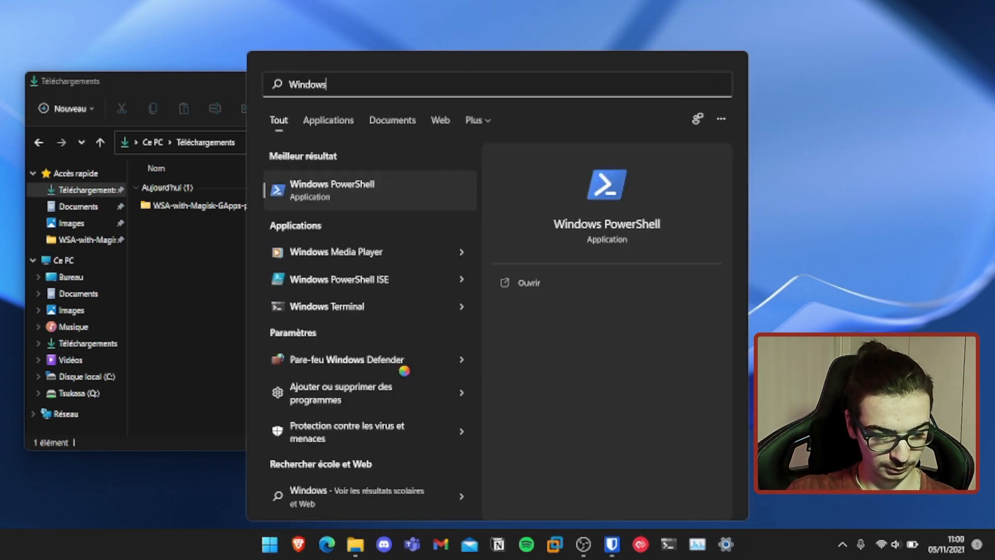
type(" Sub")
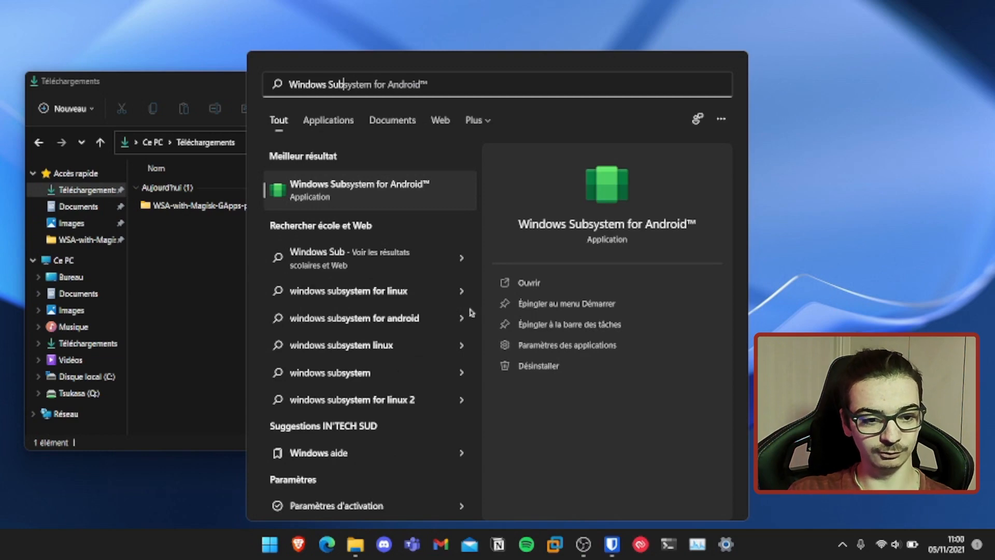
left_click(354, 186)
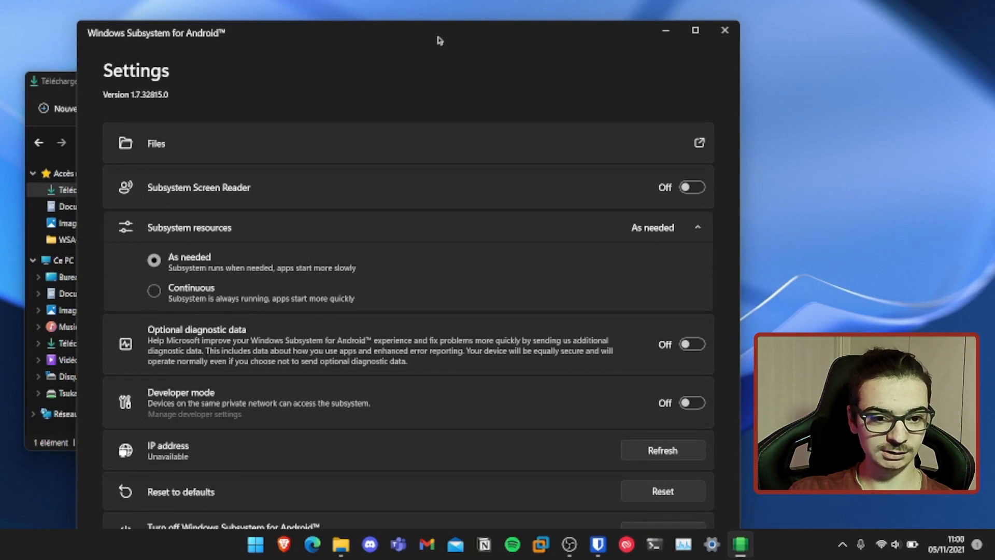
Open the Android subsystem's Files and continue past the optional diagnostic data dialog with Share my diagnostic data disabled.
left_click_drag(439, 39, 412, 22)
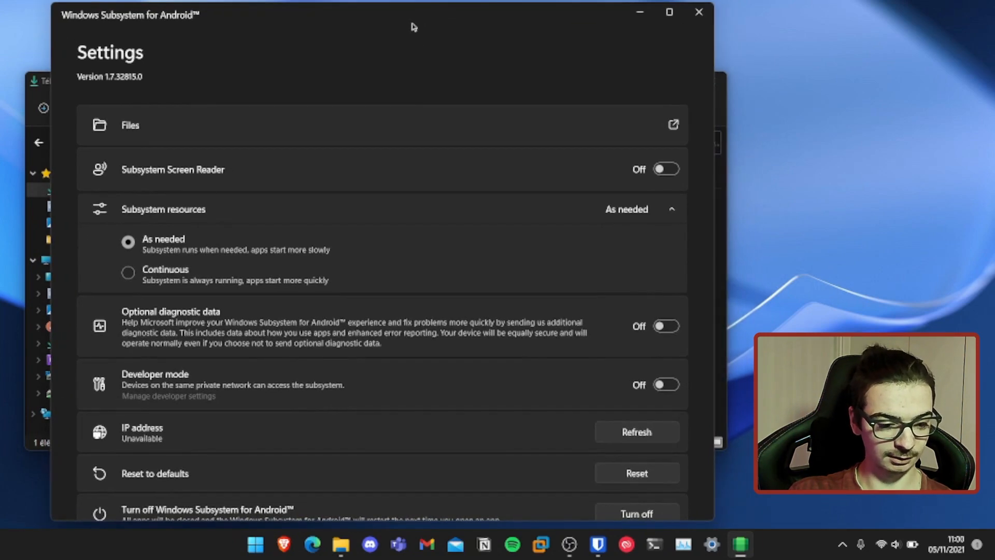
left_click(674, 126)
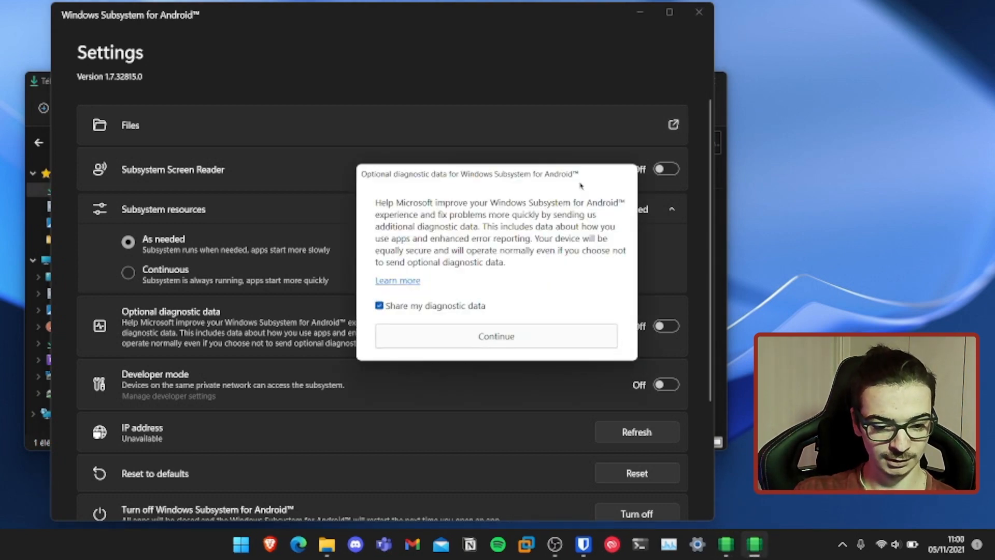
left_click(441, 307)
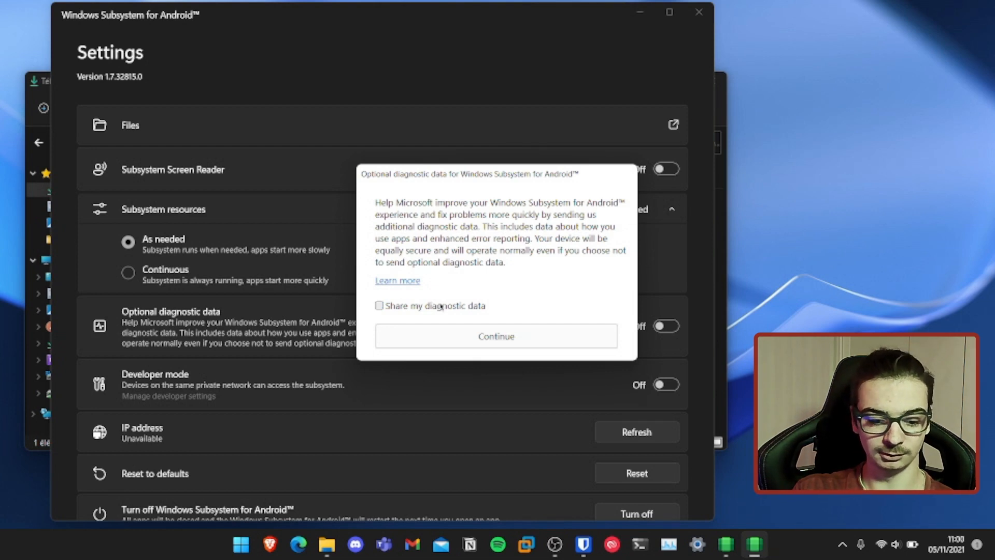
left_click(492, 335)
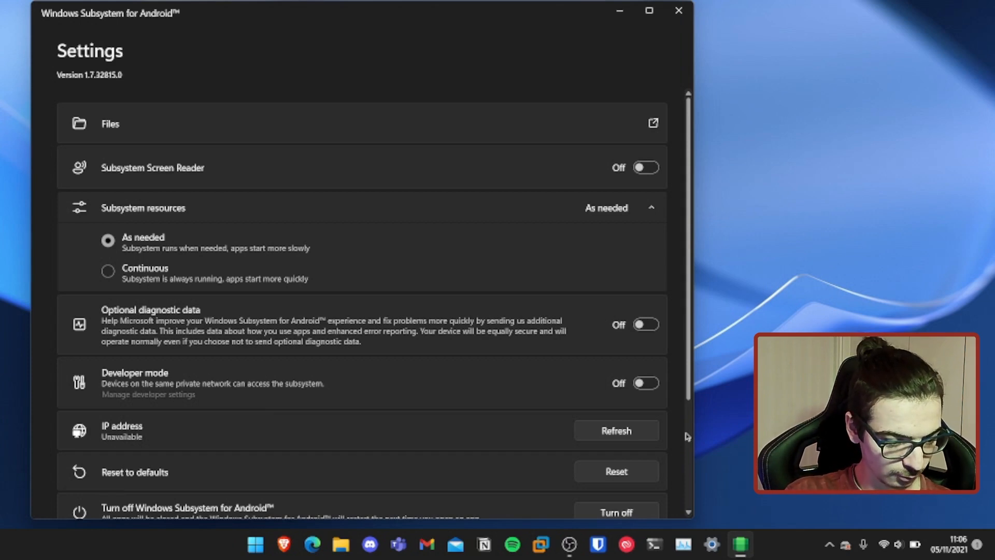
Search Windows for "fonctio", open the Windows features dialog and confirm it with Plateforme d'ordinateur virtuel enabled.
key("super")
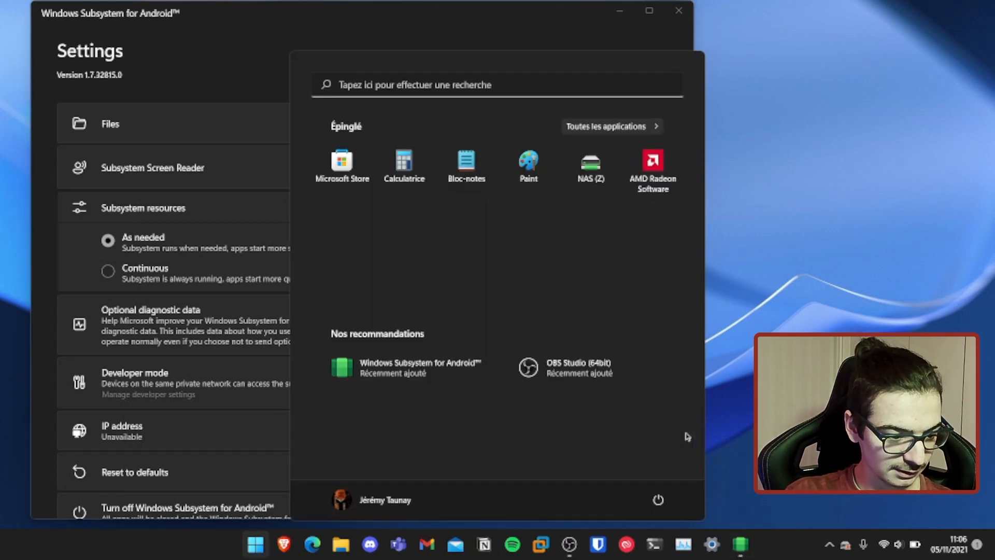
type("fonctio")
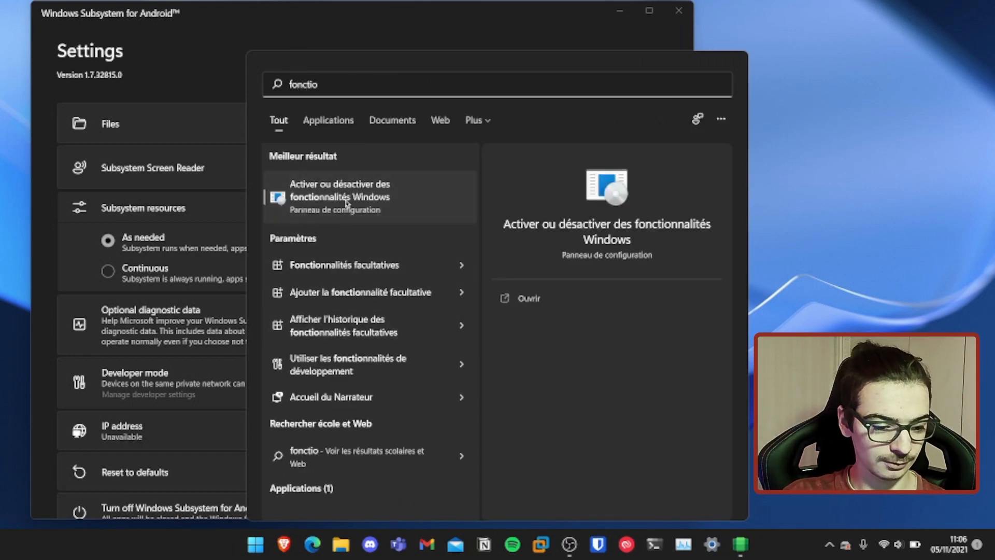
left_click(346, 205)
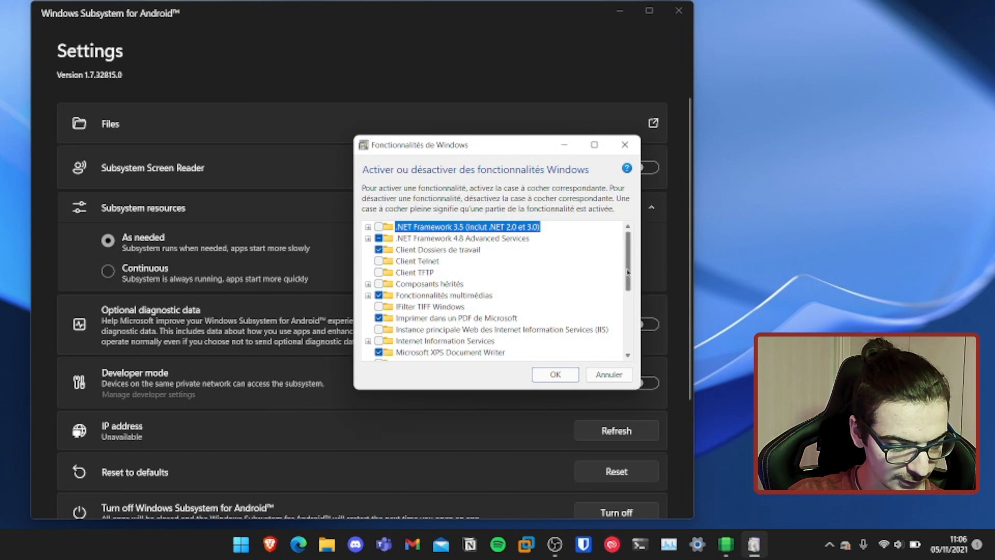
left_click_drag(628, 271, 627, 324)
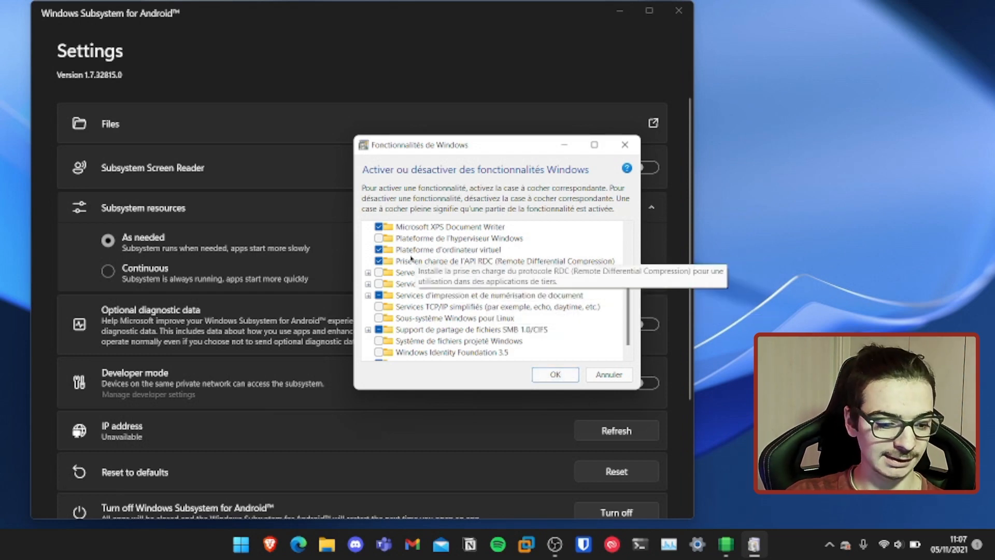
left_click(553, 374)
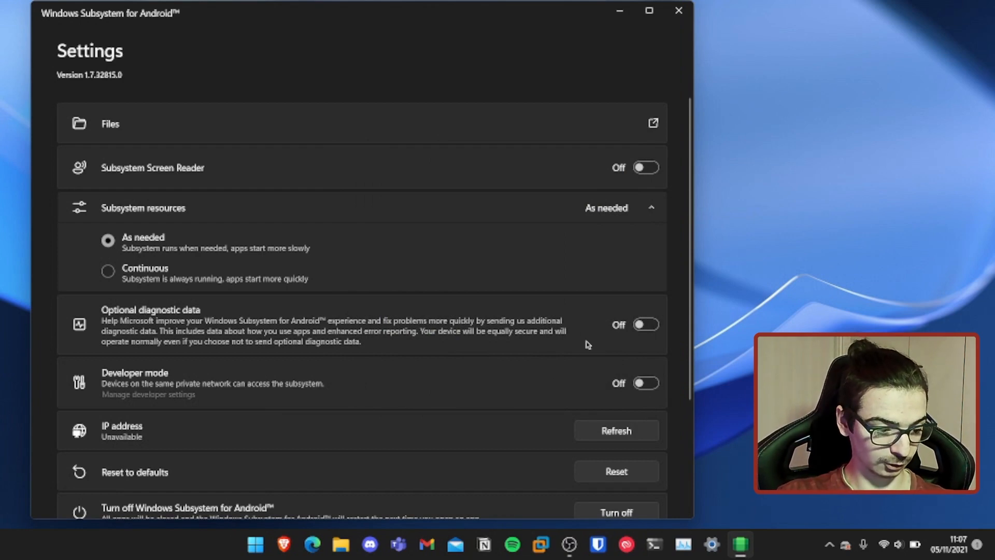
Restart the computer.
key("super+x")
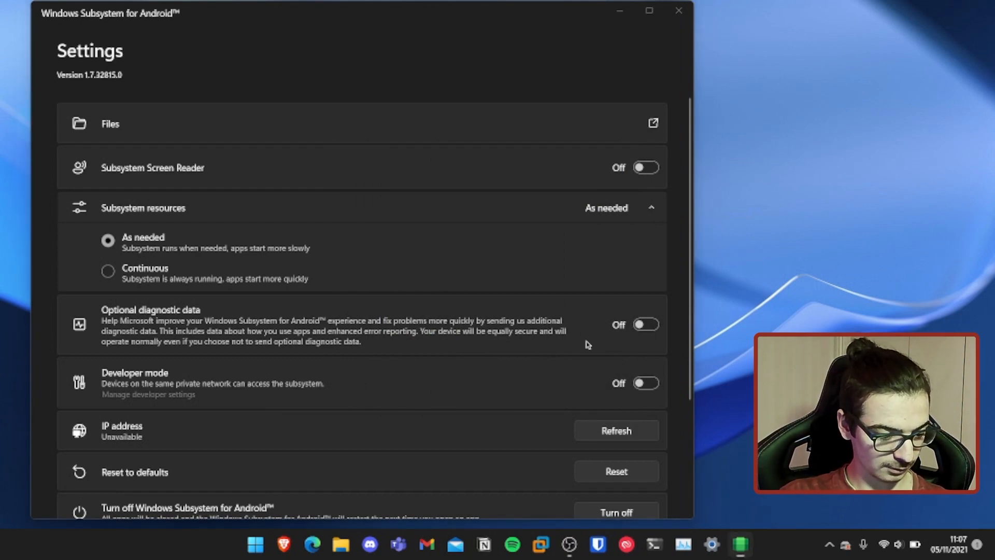
key("u")
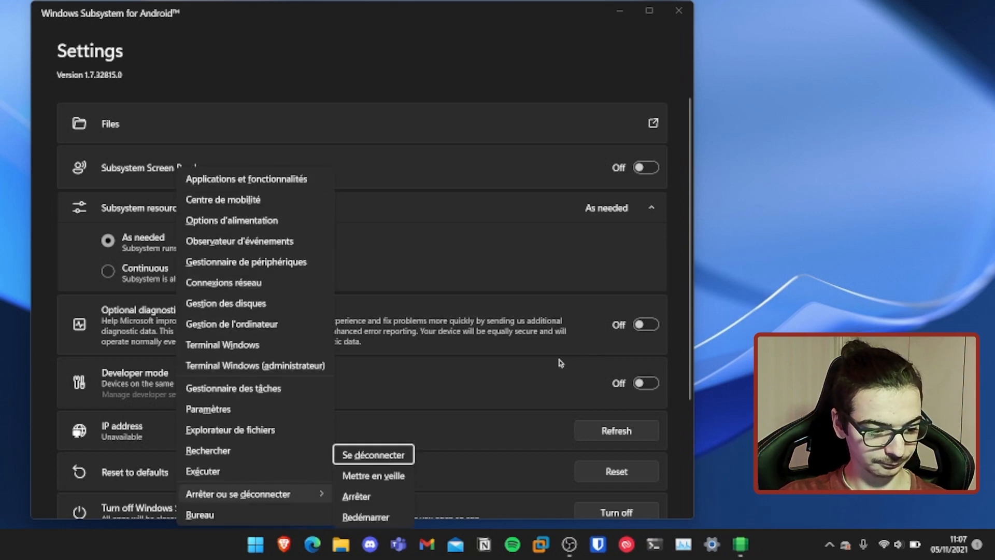
left_click(376, 512)
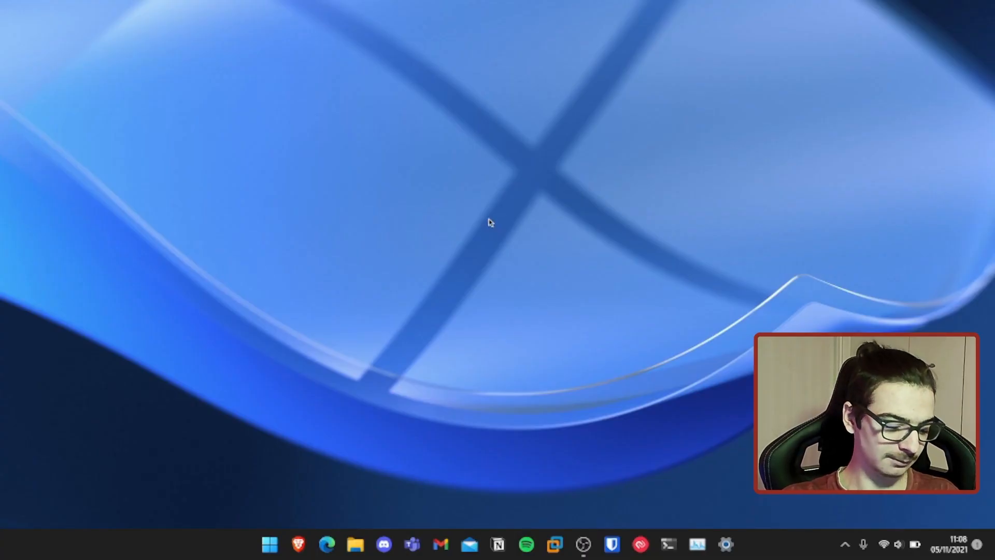
Reopen Windows Subsystem for Android, launch its Files app and bring the Android file window to the front.
key("super")
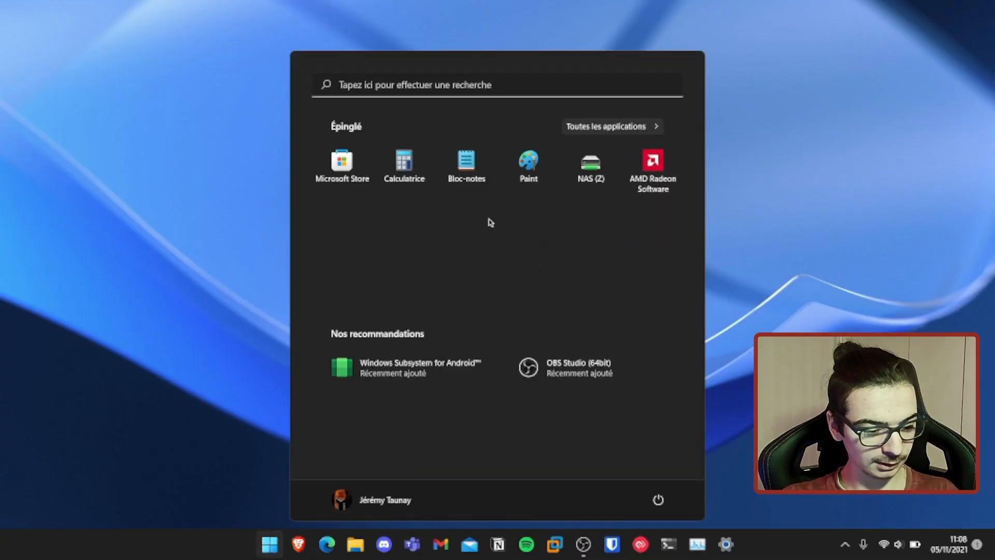
left_click(368, 369)
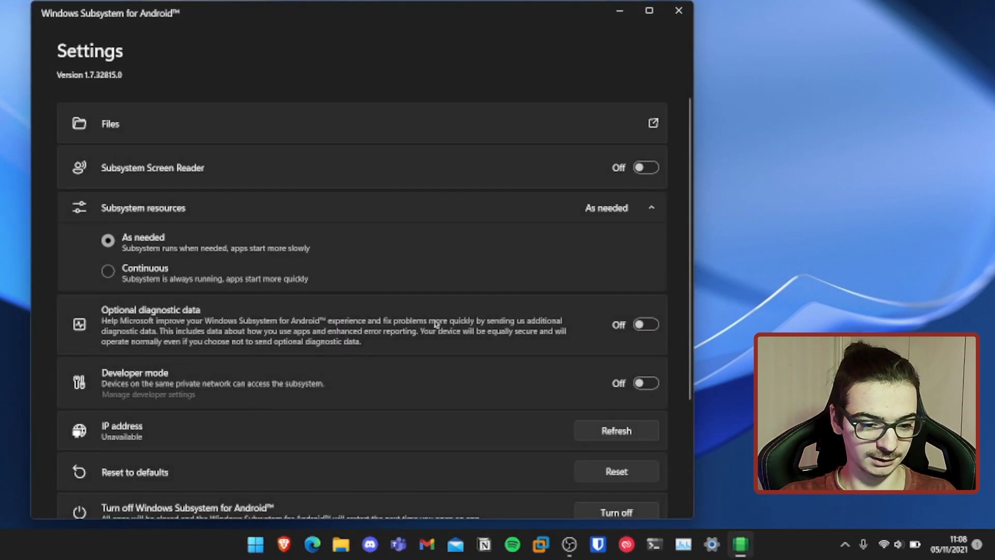
left_click(653, 124)
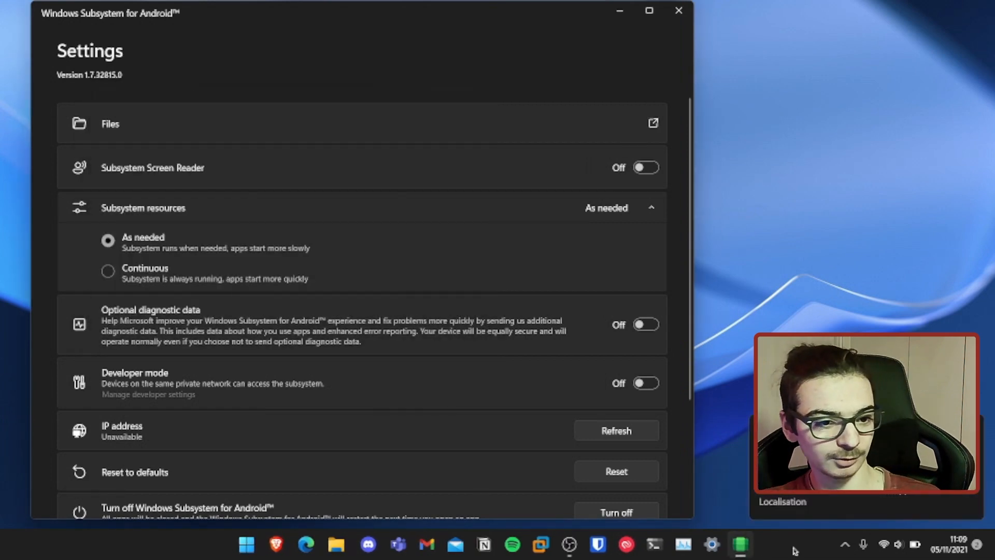
mouse_move(767, 550)
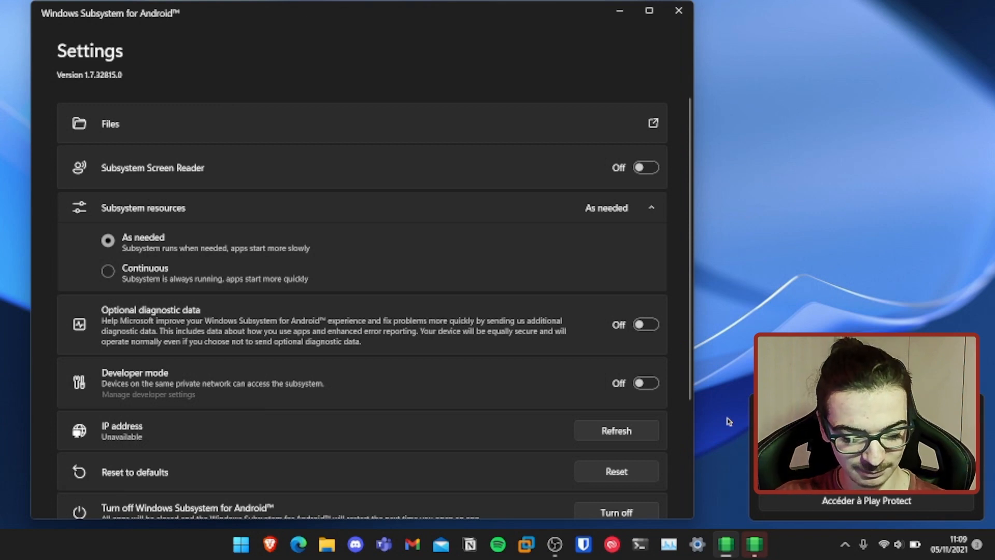
left_click(757, 544)
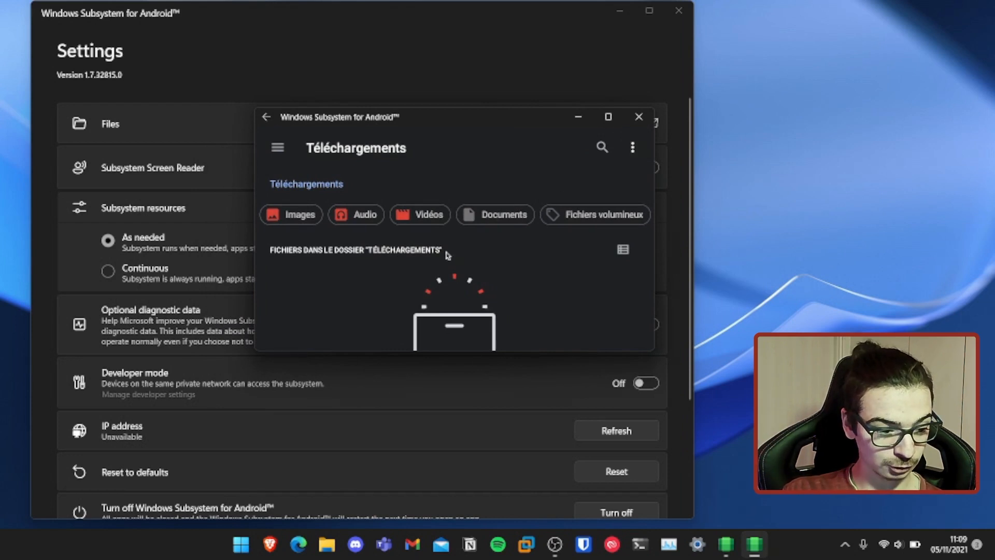
Look through the storage locations in the Android Files app, then close it and the subsystem's settings window.
left_click(278, 148)
scroll(305, 278, "down", 3)
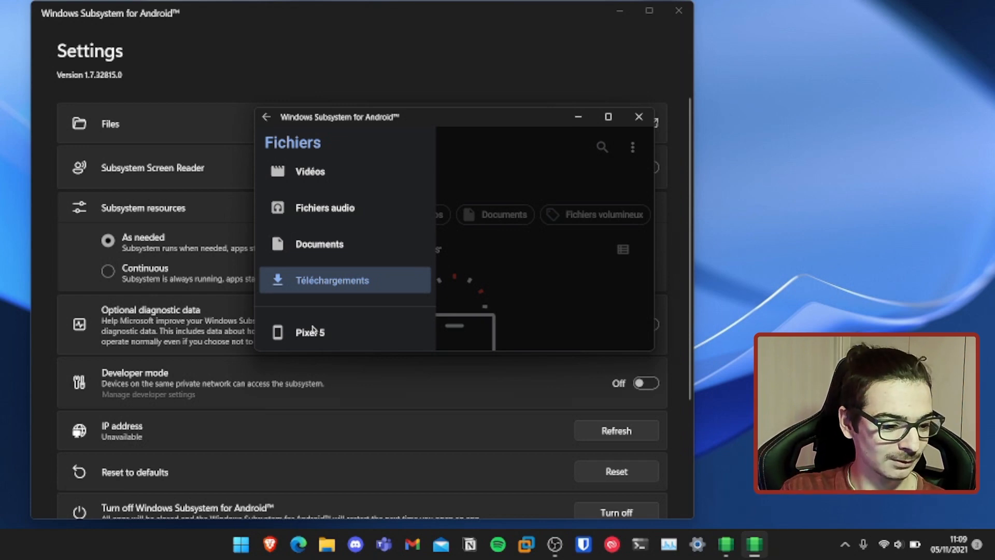
left_click(264, 118)
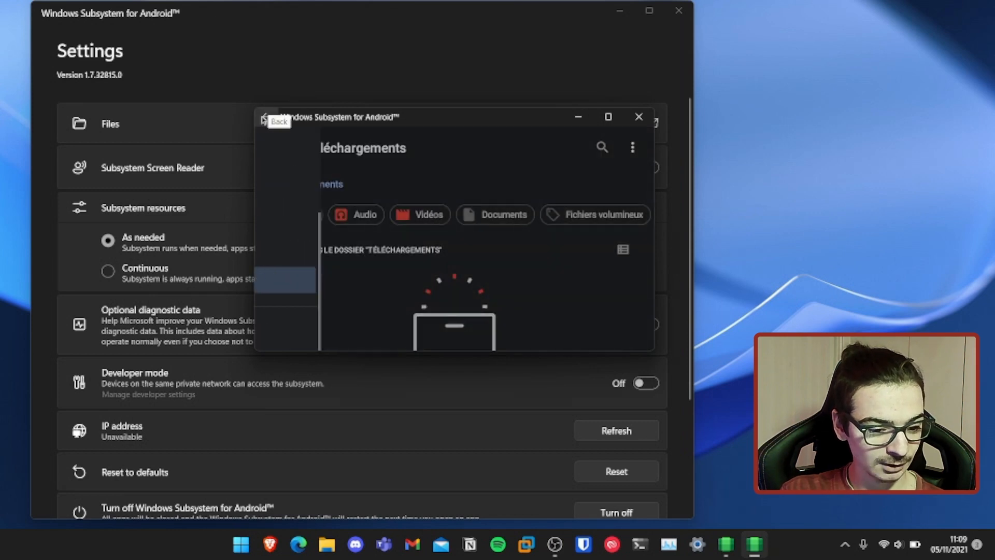
left_click(638, 117)
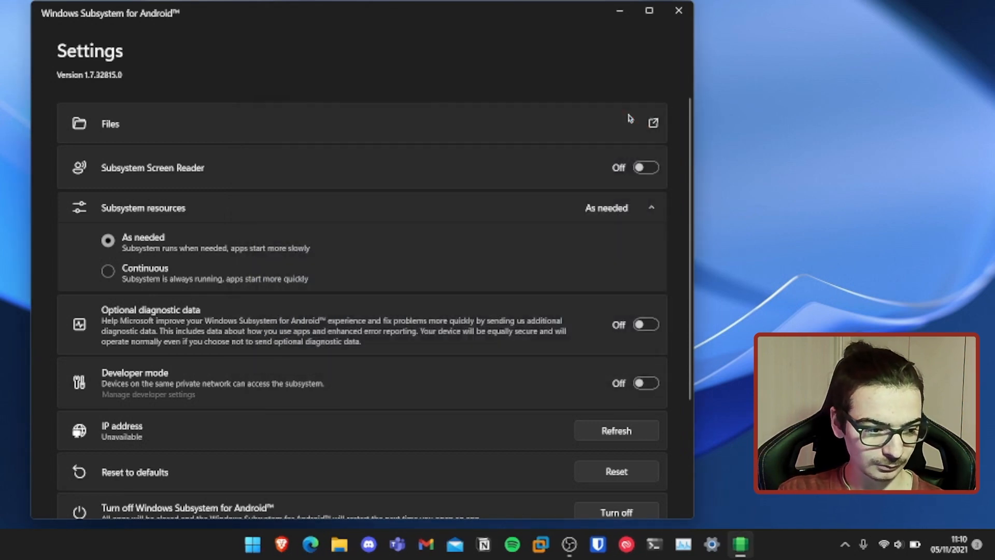
left_click(680, 11)
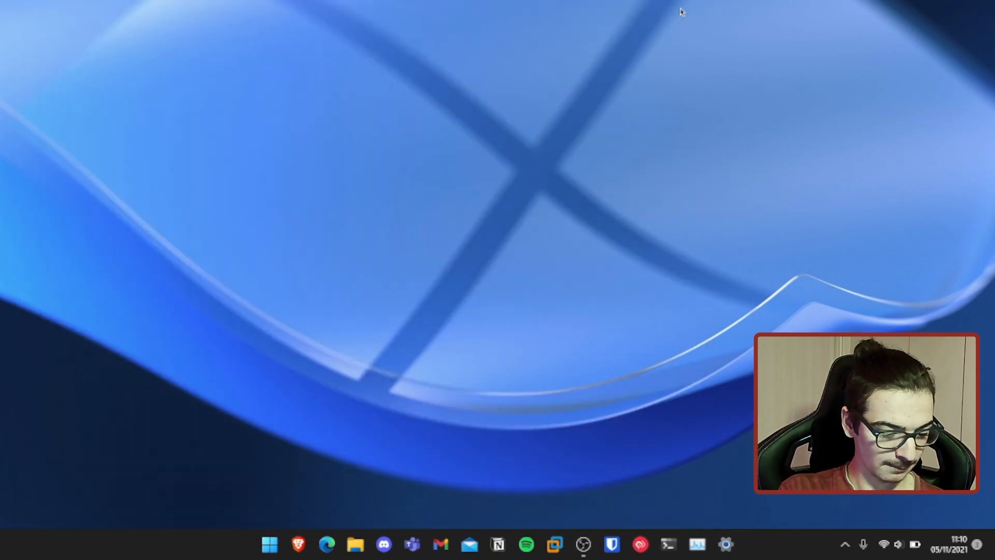
Launch the newly added Play Store and enlarge its window to cover most of the desktop's height.
key("super")
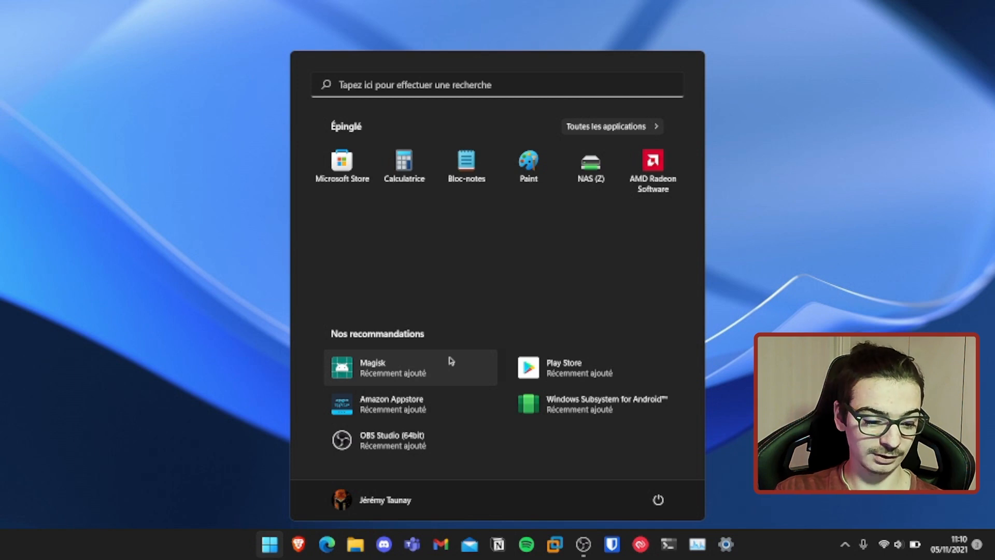
left_click(582, 372)
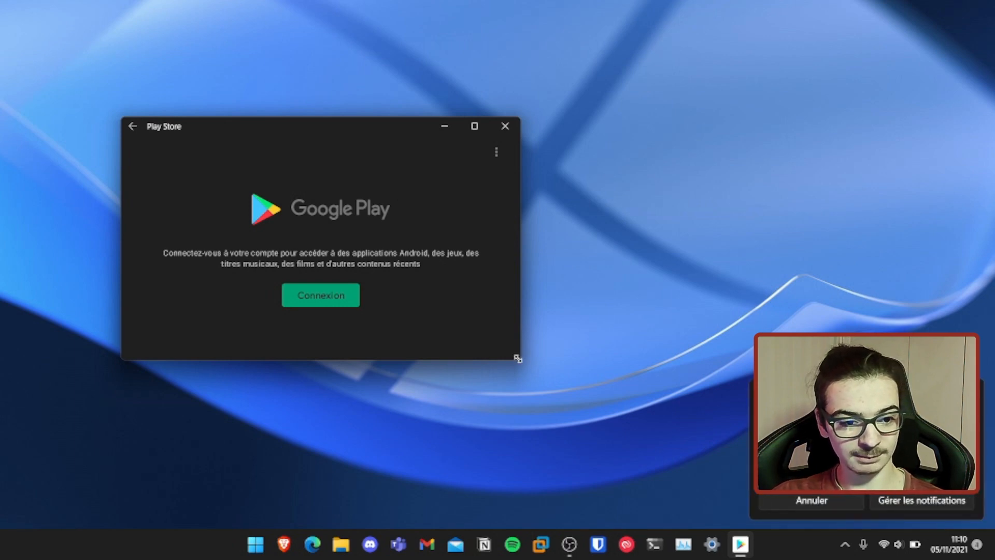
left_click_drag(517, 358, 628, 491)
left_click_drag(121, 117, 40, 36)
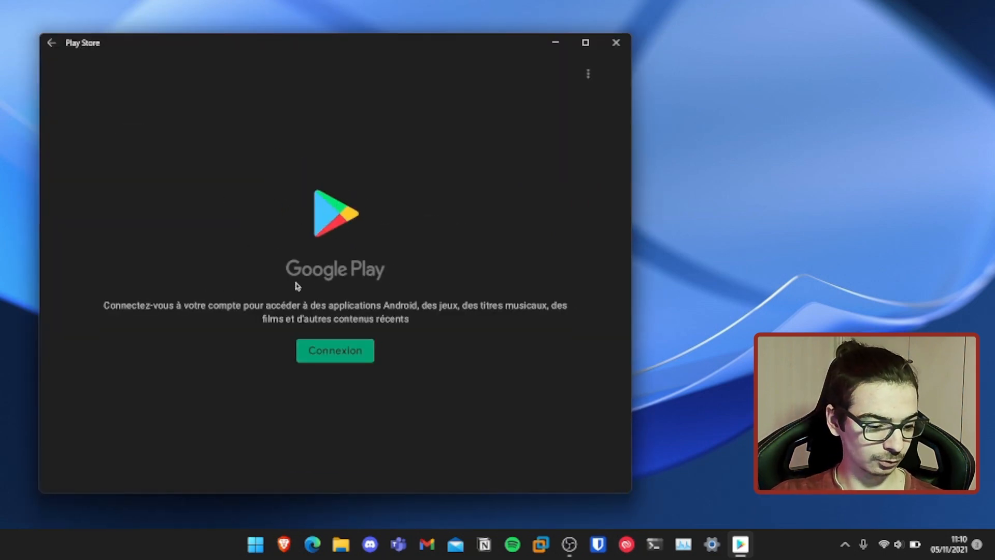
Sign in to the Play Store with the Google account, validating through the phone or tablet prompt, and accept Google's terms of use.
left_click(341, 349)
left_click(340, 349)
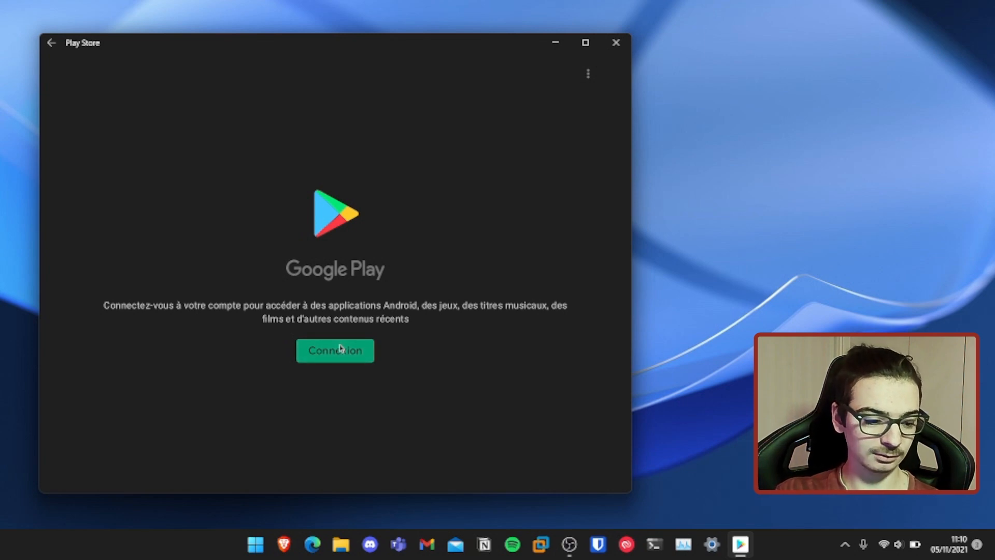
left_click(343, 357)
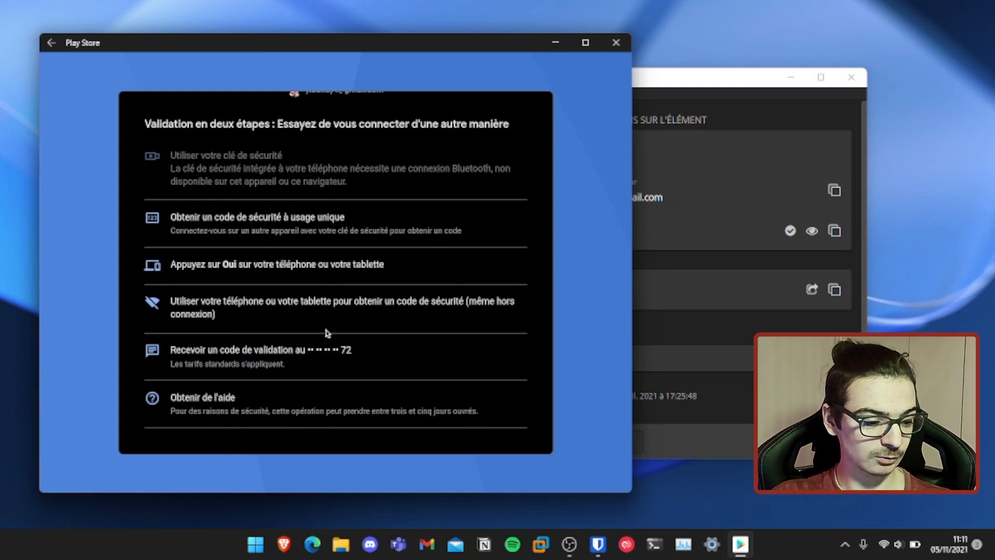
left_click(281, 268)
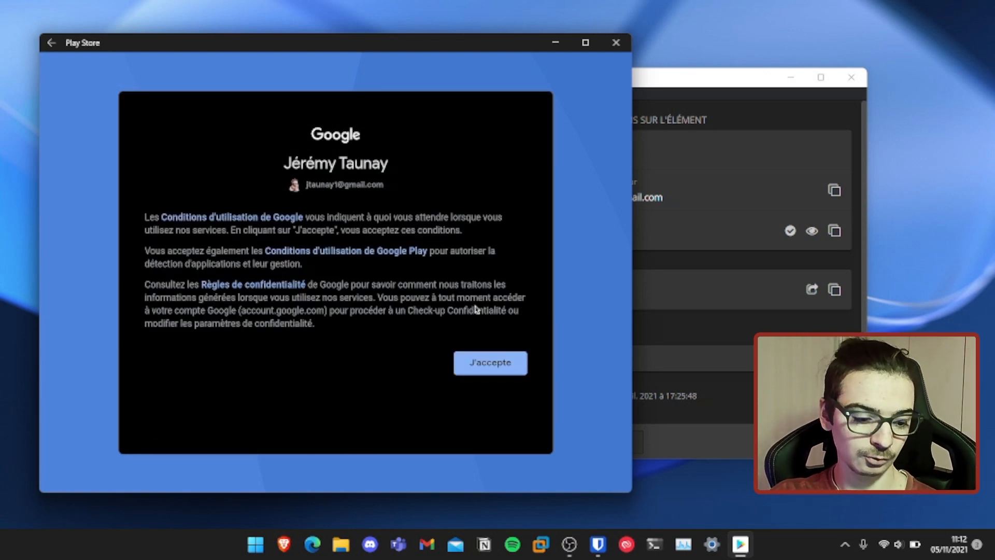
left_click(500, 364)
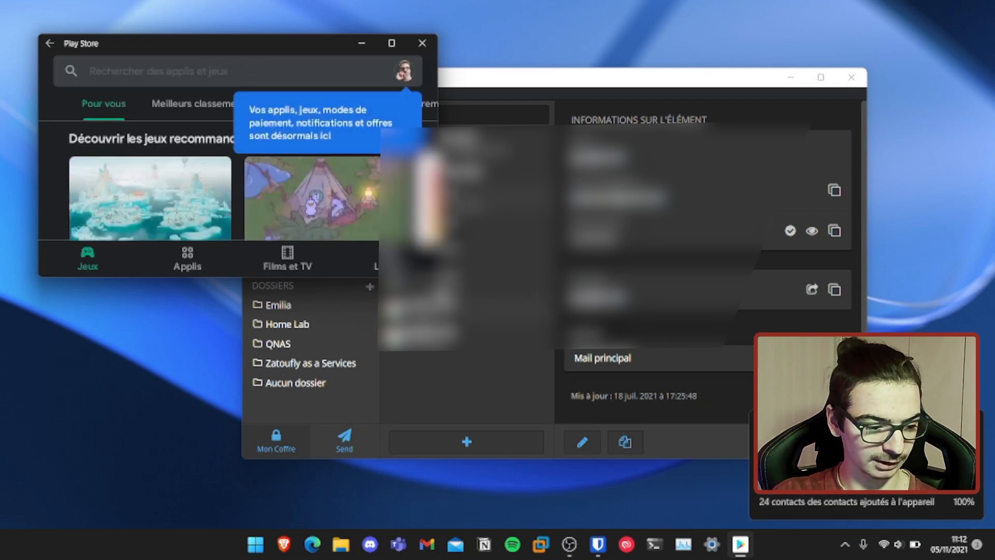
Enlarge the Play Store window and dismiss the tip about the account's apps, payment methods and offers.
left_click_drag(308, 277, 307, 465)
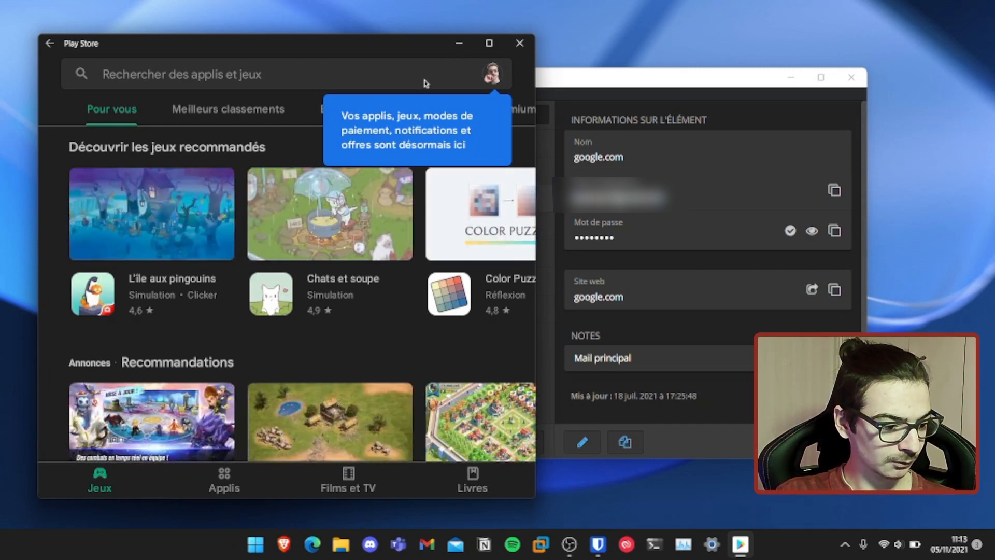
left_click(425, 83)
left_click(61, 74)
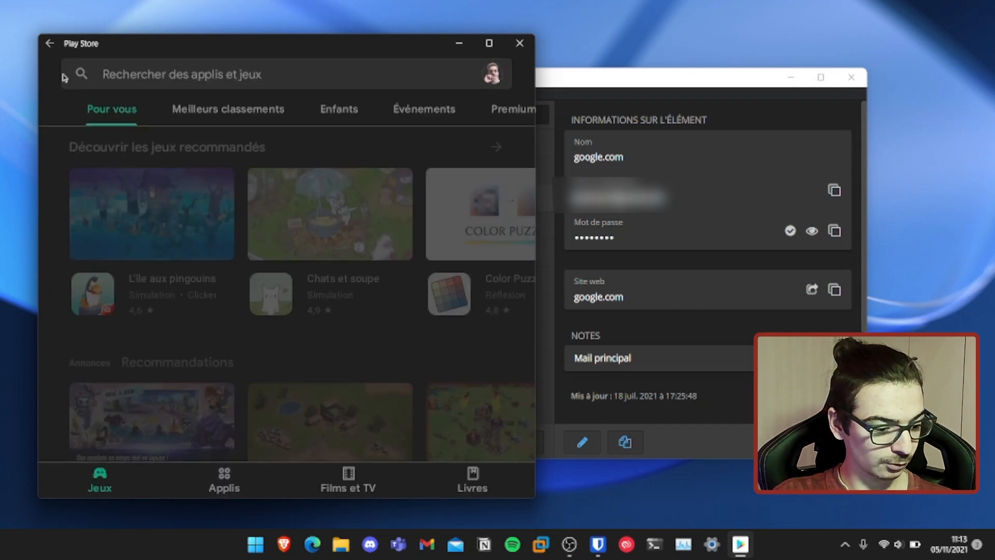
Browse the Play Store's recommended games and open the page of Chats et soupe.
scroll(175, 199, "down", 5)
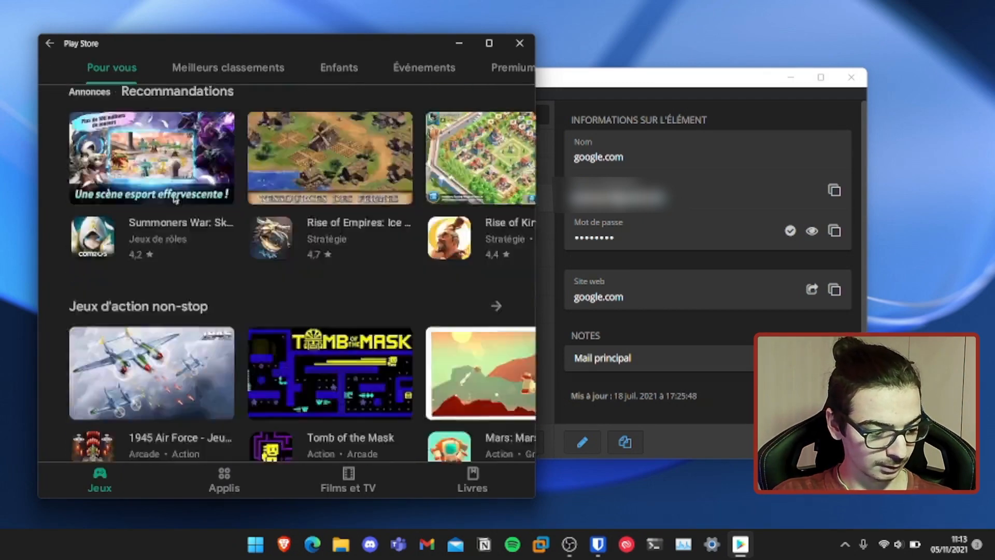
scroll(175, 200, "down", 4)
scroll(172, 191, "up", 8)
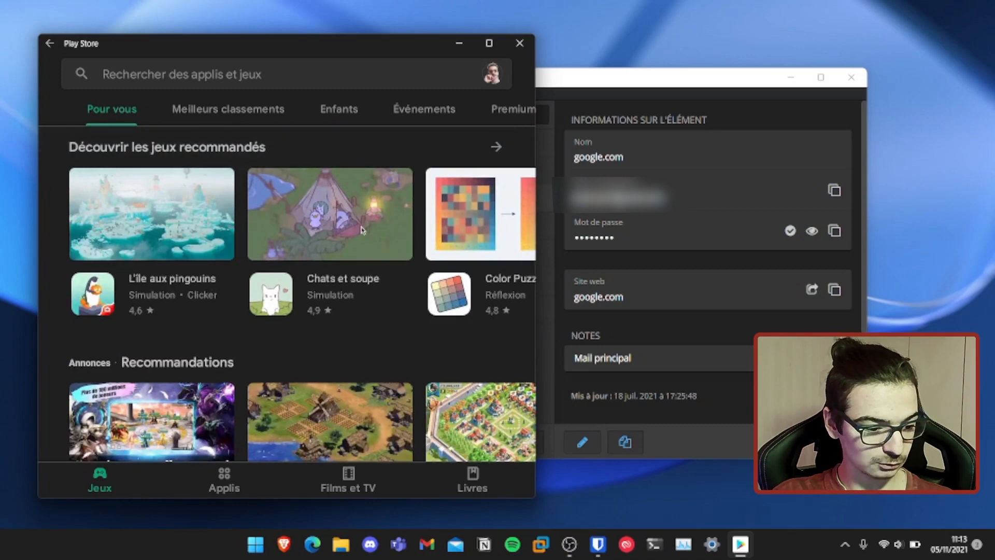
left_click(334, 231)
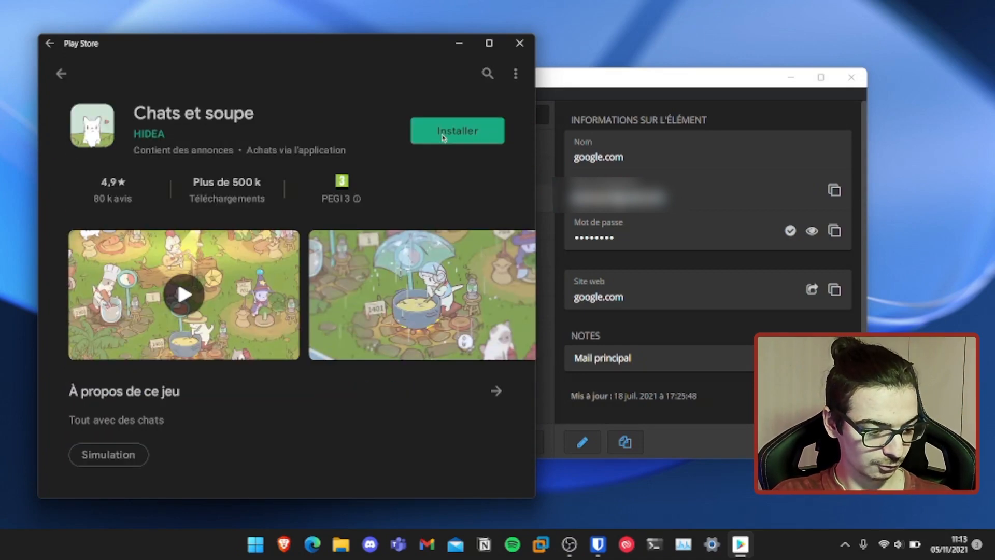
key("super")
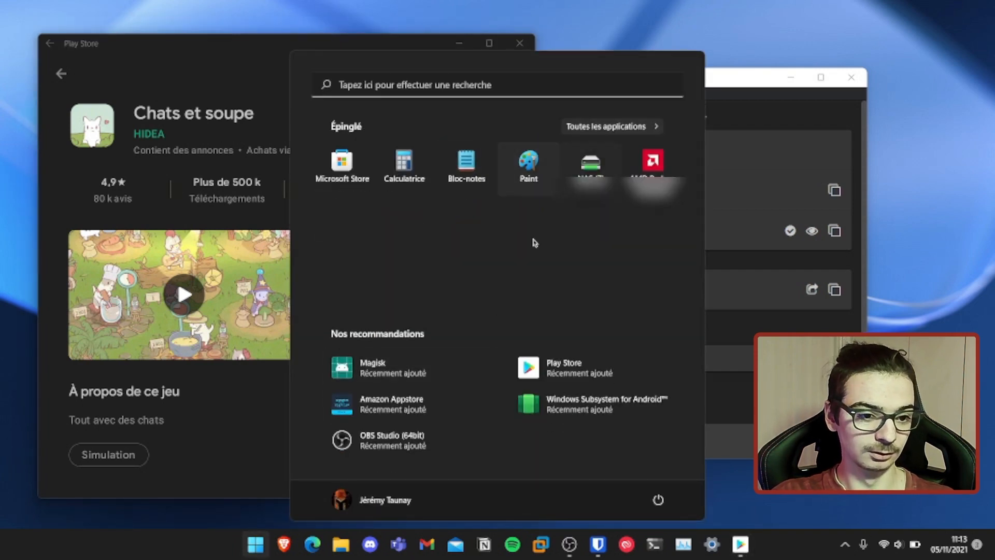
left_click(517, 79)
type("Insta")
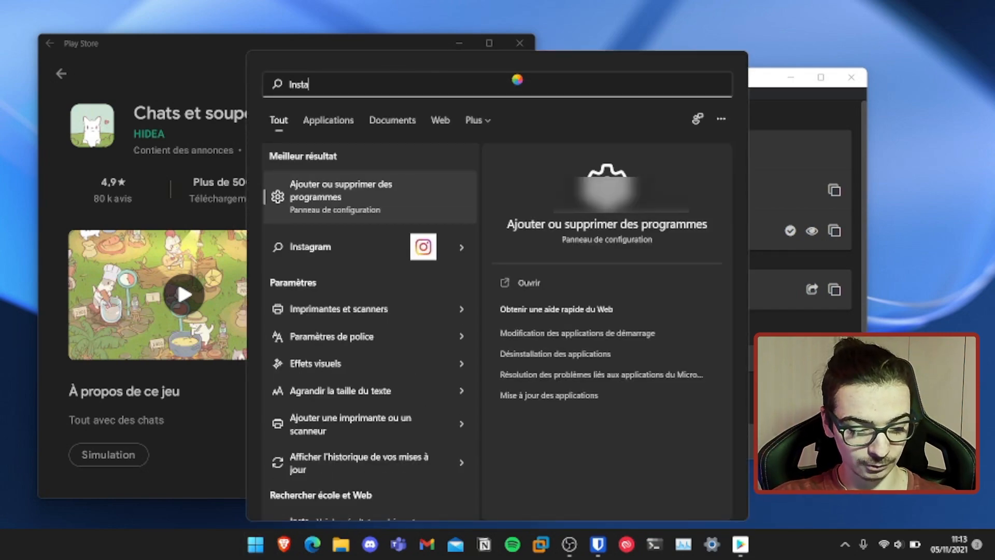
key("BackSpace")
key("BackSpace")
key("BackSpace")
key("BackSpace")
key("BackSpace")
key("Escape")
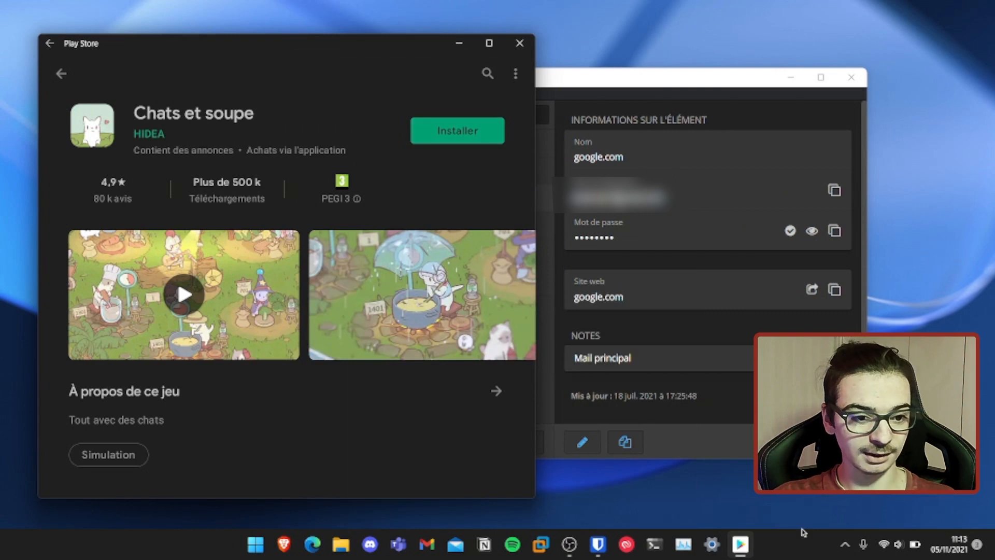
Display the recently added Android apps in Windows Start.
key("super")
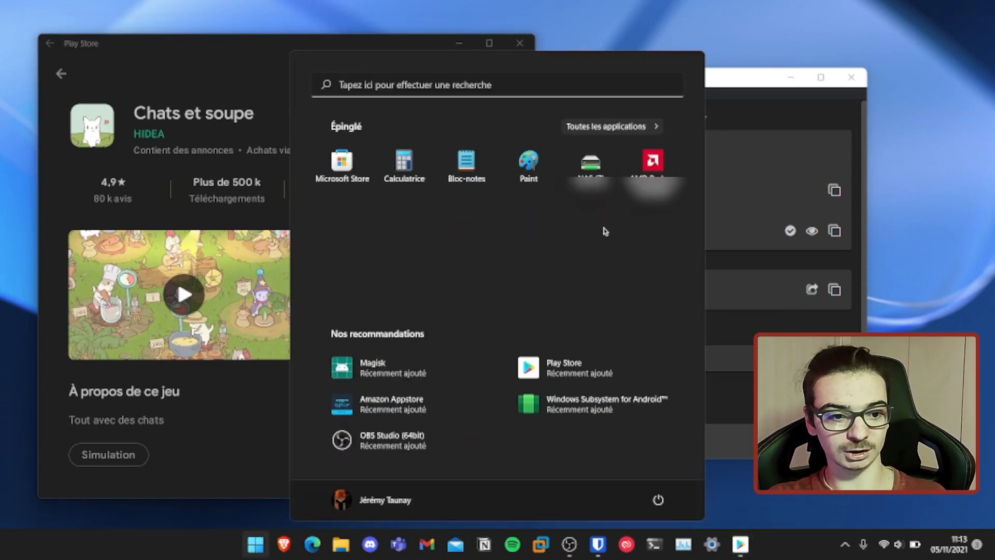